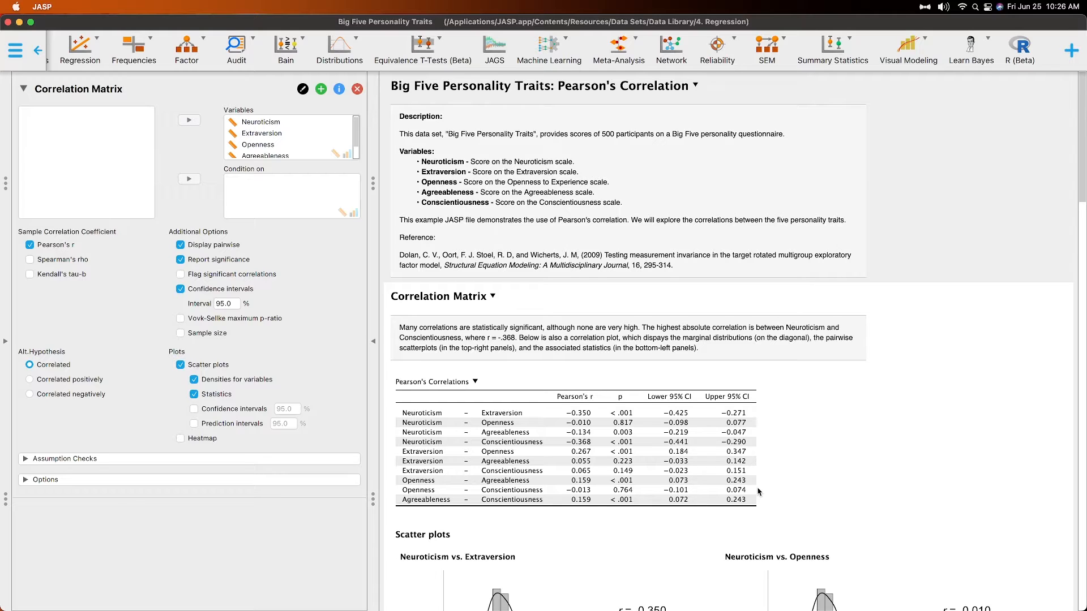
# Step: Remove the Correlation Matrix analysis and look through the rows of the Big Five dataset
pyautogui.click(357, 89)
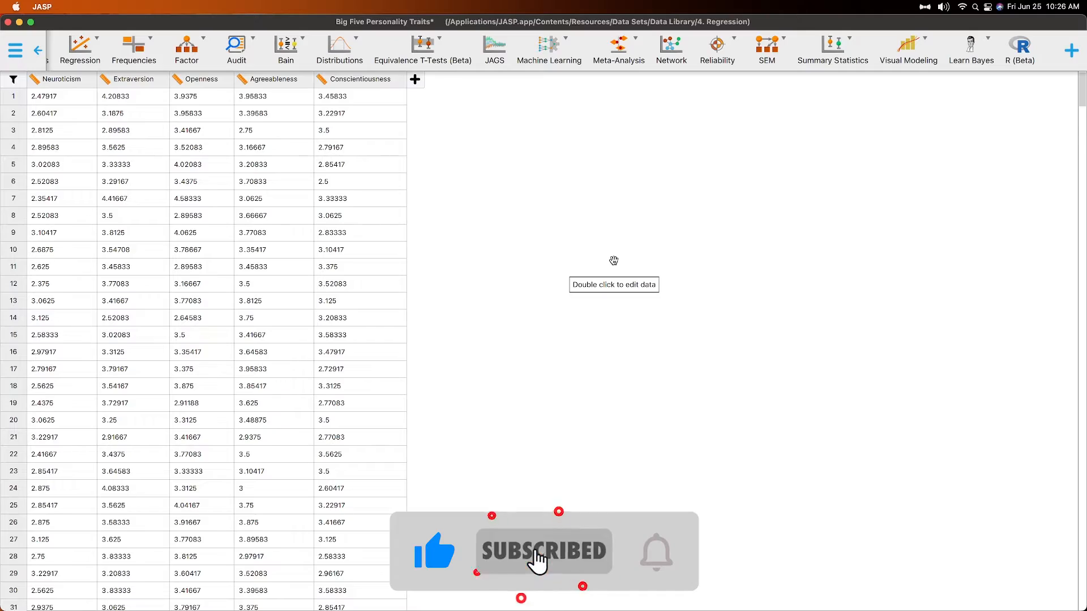
pyautogui.scroll(-20, 674, 280)
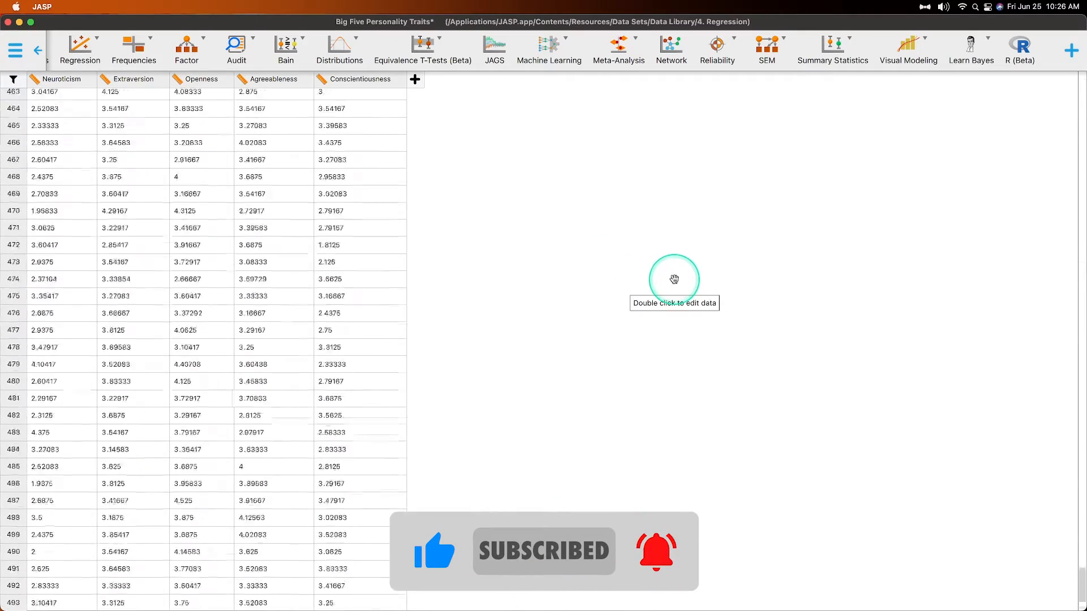
pyautogui.scroll(20, 673, 279)
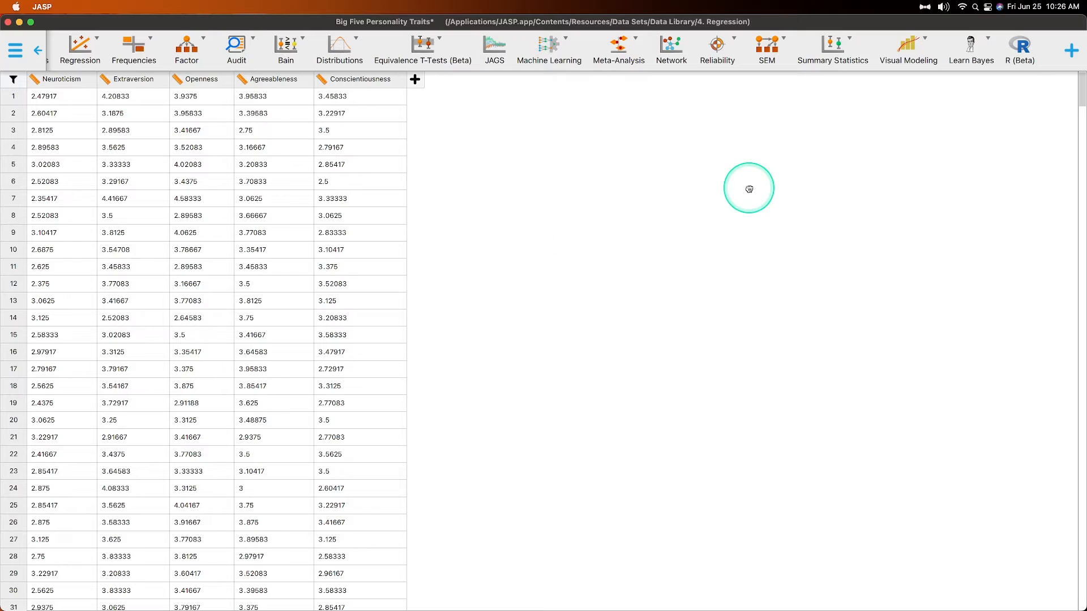
# Step: Start a Mediation Analysis from the SEM module and assign Neuroticism as the predictor
pyautogui.click(768, 51)
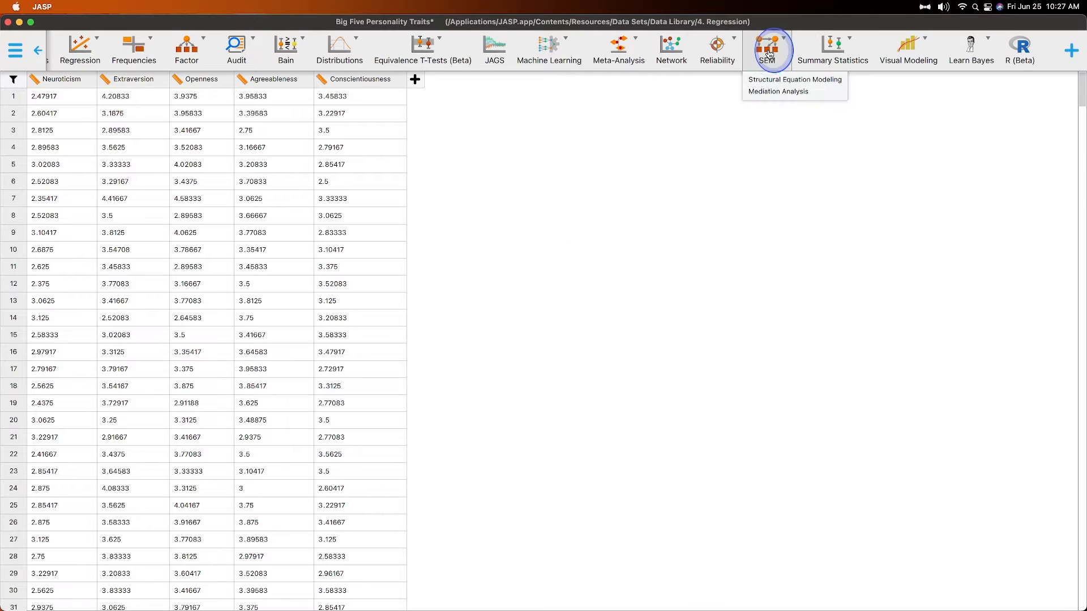
pyautogui.click(766, 90)
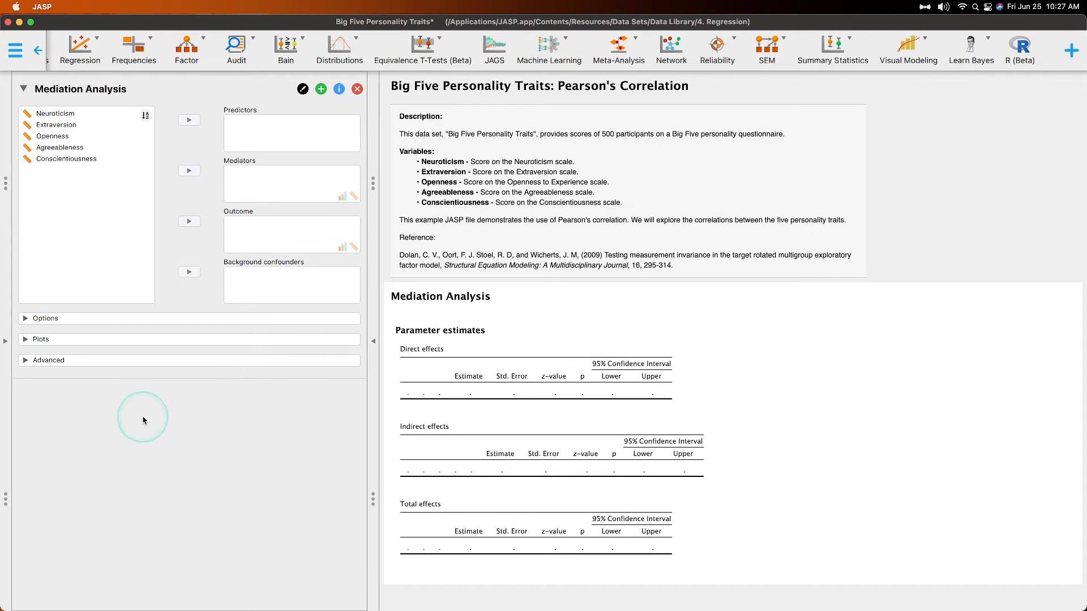
pyautogui.click(81, 114)
pyautogui.click(189, 121)
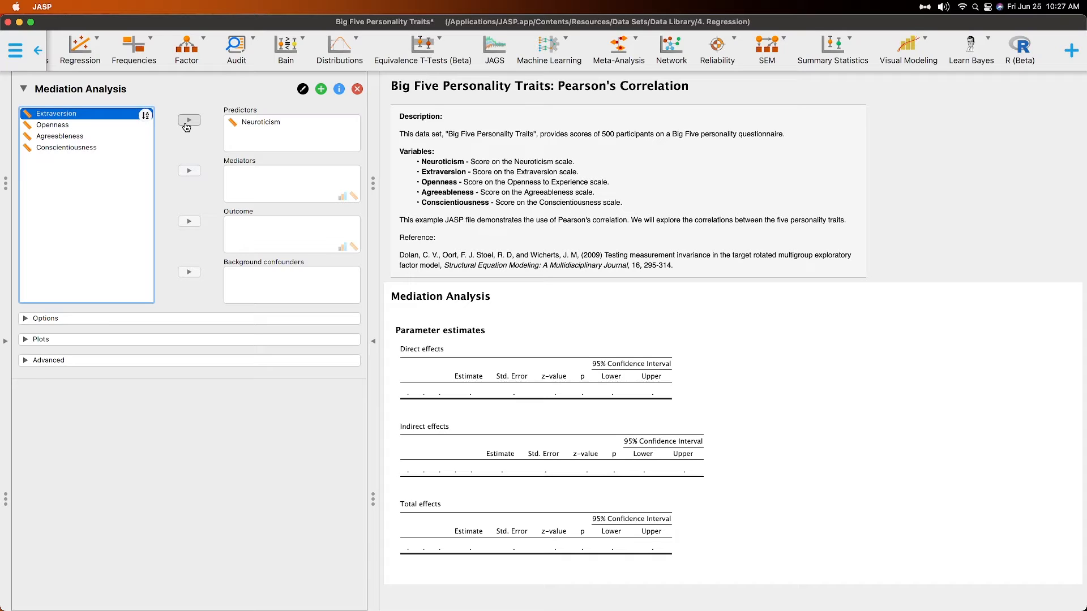
pyautogui.click(273, 123)
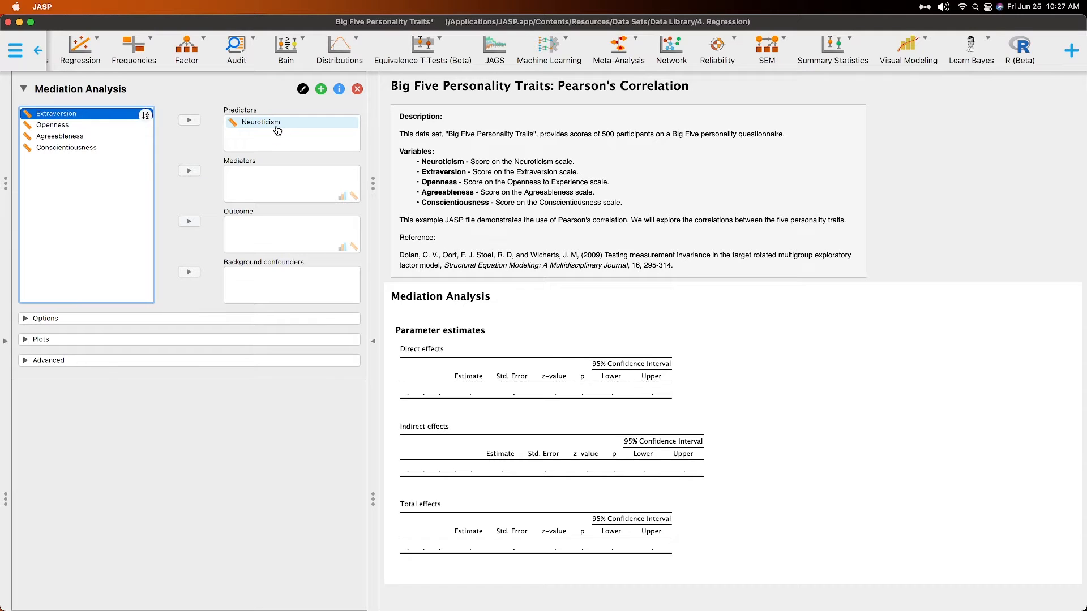
pyautogui.click(88, 182)
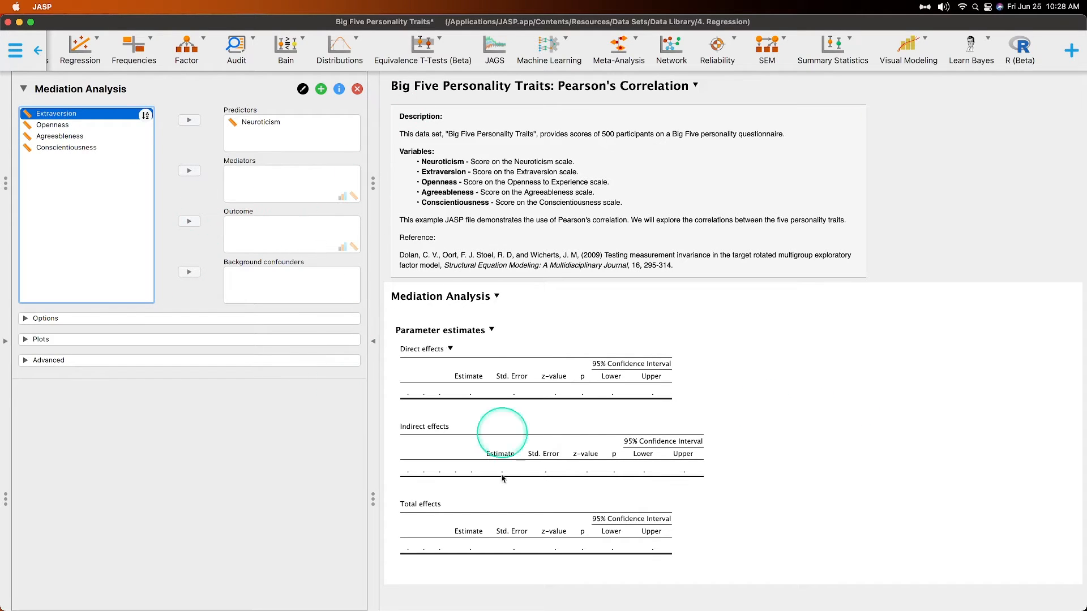
# Step: Assign Agreeableness as the outcome, with Extraversion and Conscientiousness as the mediators
pyautogui.click(90, 138)
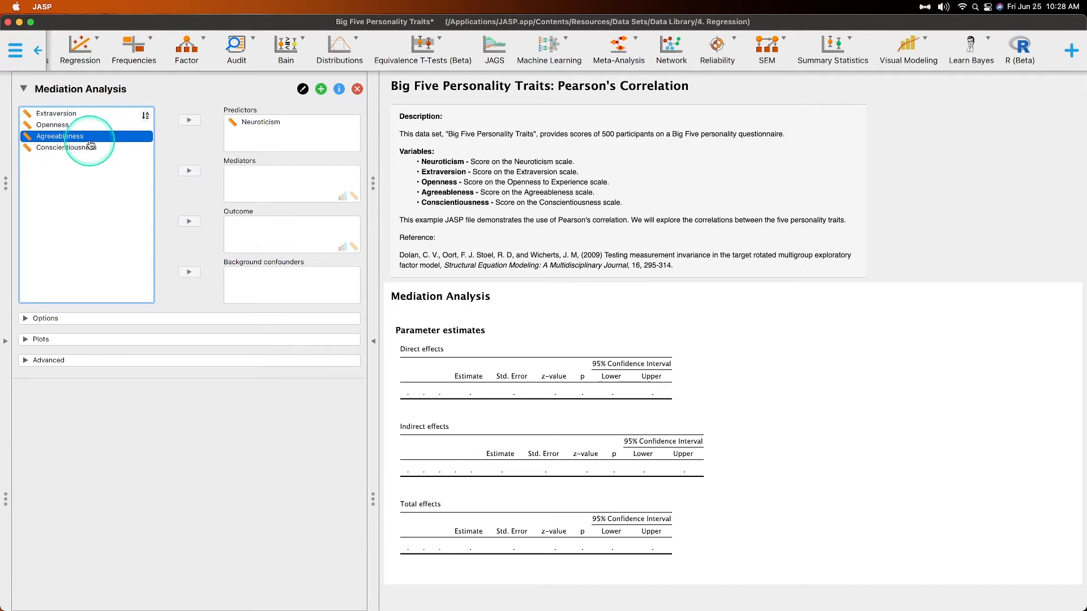
pyautogui.click(189, 221)
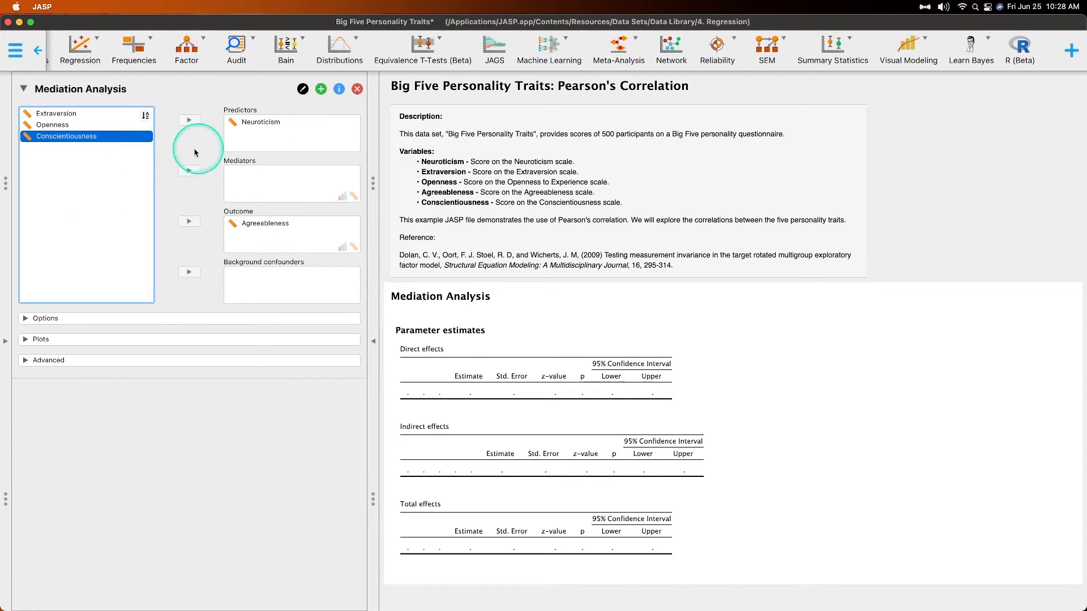
pyautogui.click(79, 117)
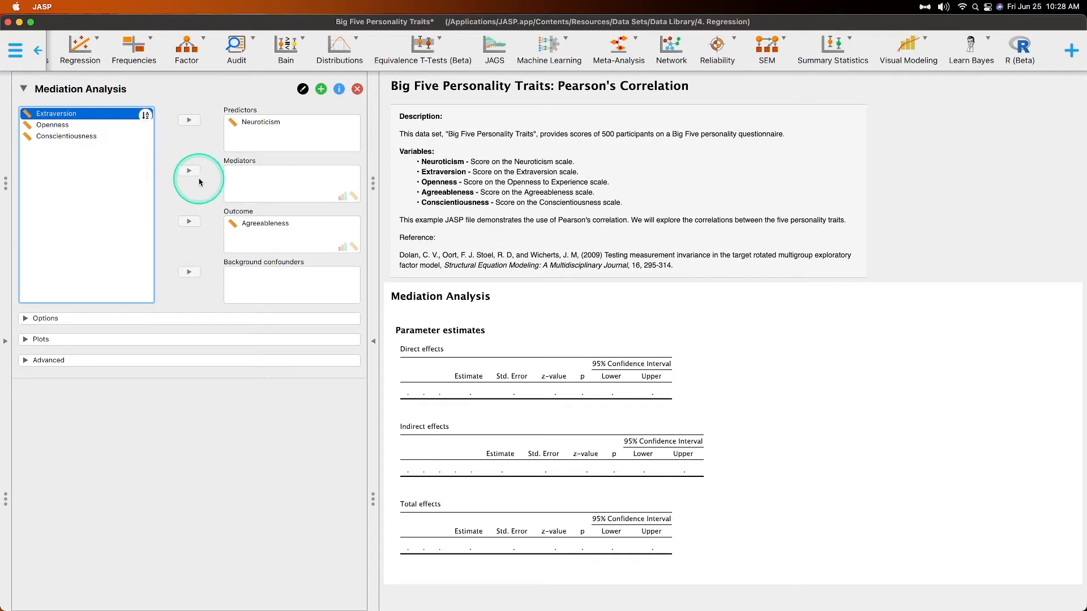
pyautogui.click(189, 170)
pyautogui.click(204, 178)
pyautogui.click(141, 227)
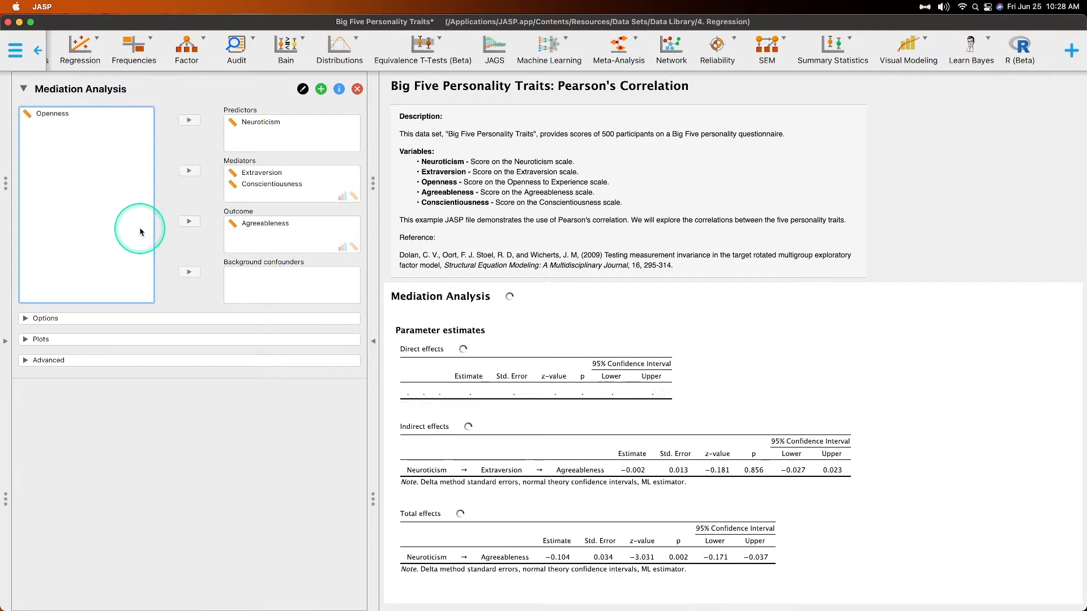
# Step: Enable standardized estimates, lavaan syntax and R-squared in the mediation analysis options
pyautogui.click(246, 321)
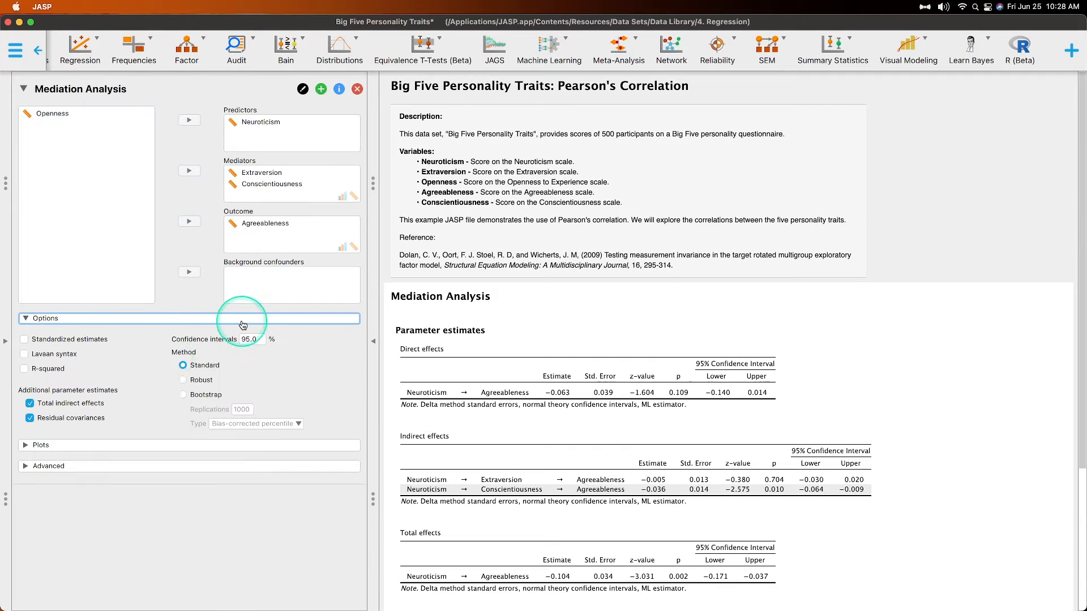
pyautogui.click(90, 343)
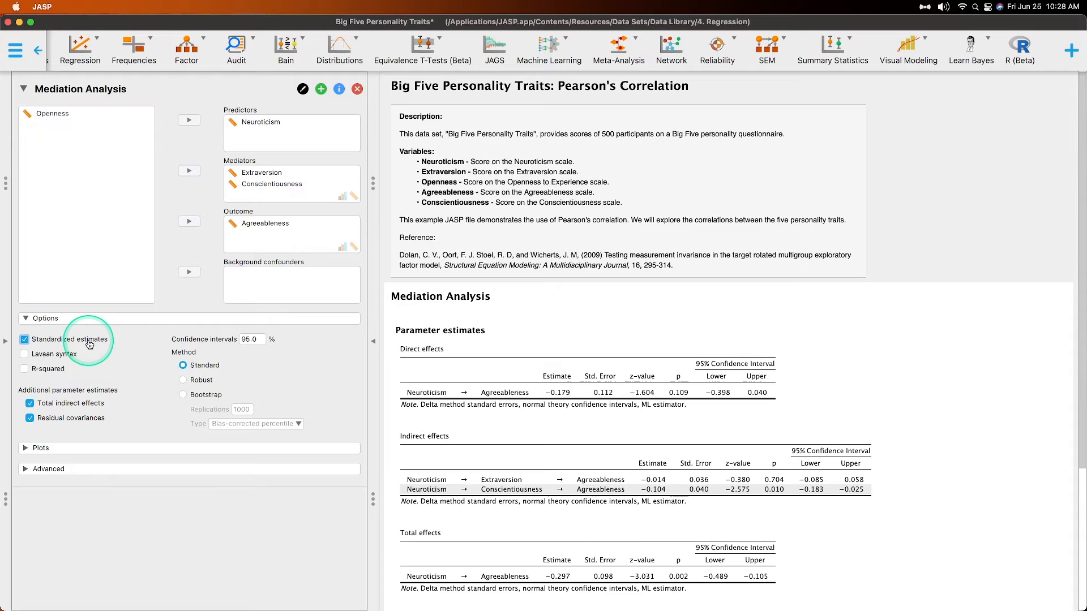
pyautogui.click(53, 355)
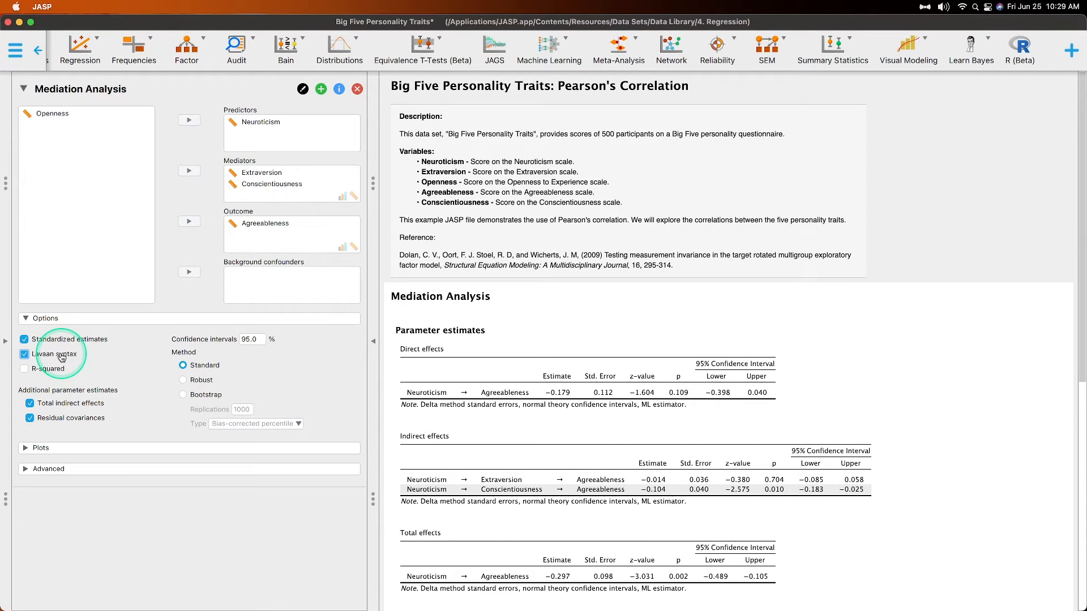
pyautogui.click(34, 369)
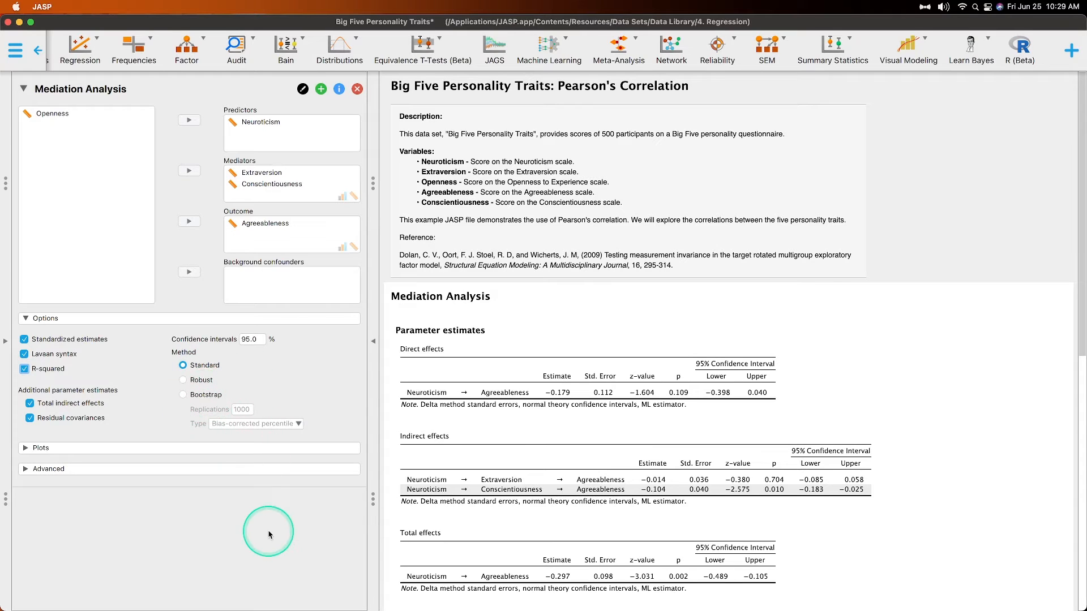
# Step: Add a model plot that includes parameter estimates and a legend
pyautogui.click(328, 449)
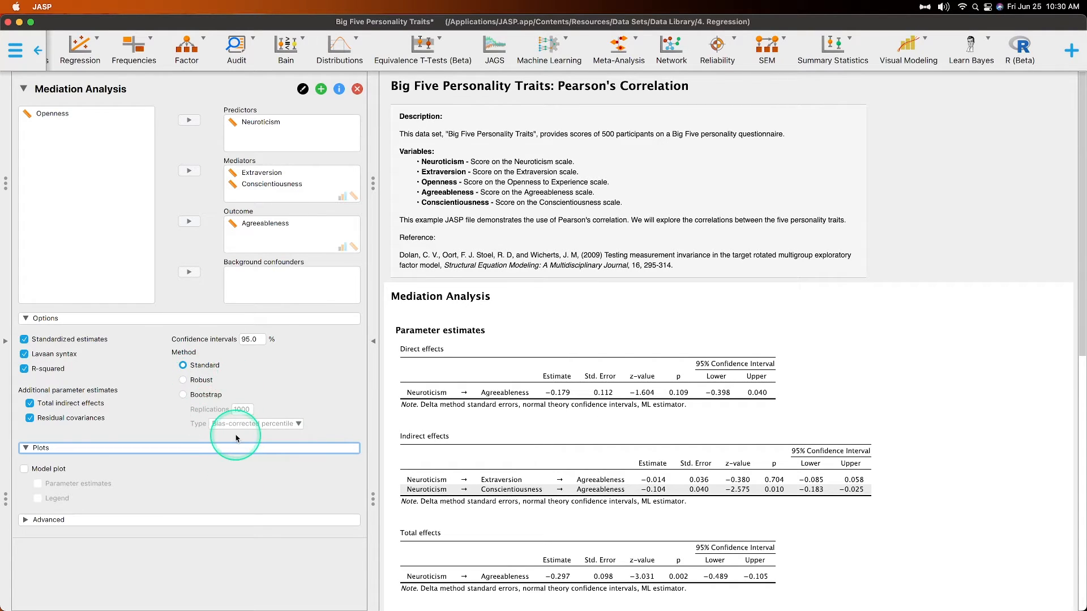
pyautogui.click(49, 469)
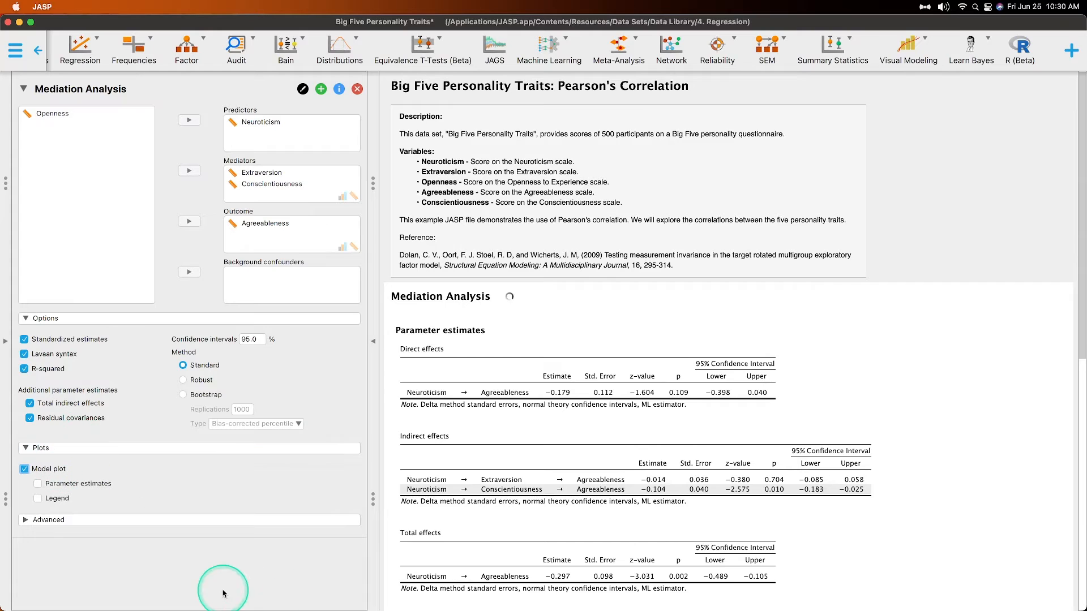
pyautogui.click(69, 484)
pyautogui.click(63, 498)
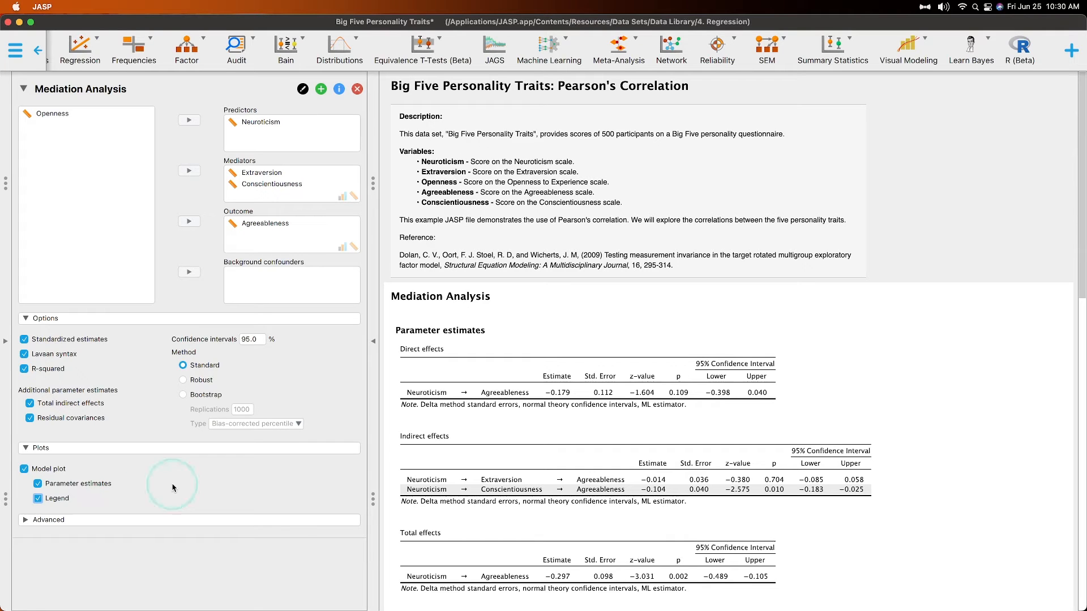
# Step: Review the advanced missing value handling, emulation and estimator settings, and collapse all the option sections
pyautogui.click(111, 520)
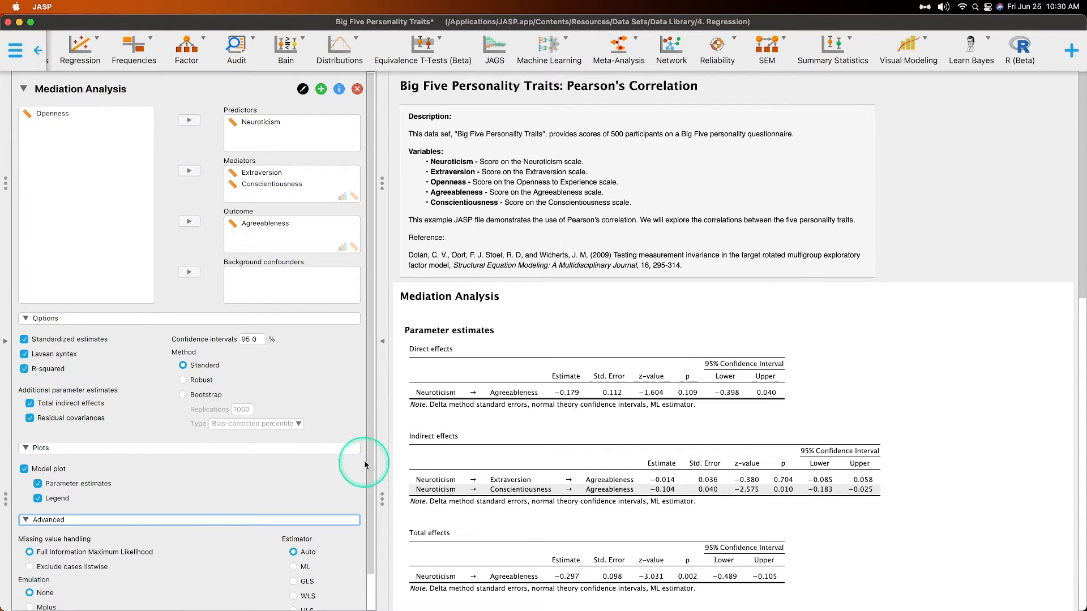
pyautogui.moveTo(368, 463); pyautogui.dragTo(368, 574)
pyautogui.scroll(2, 69, 495)
pyautogui.click(238, 568)
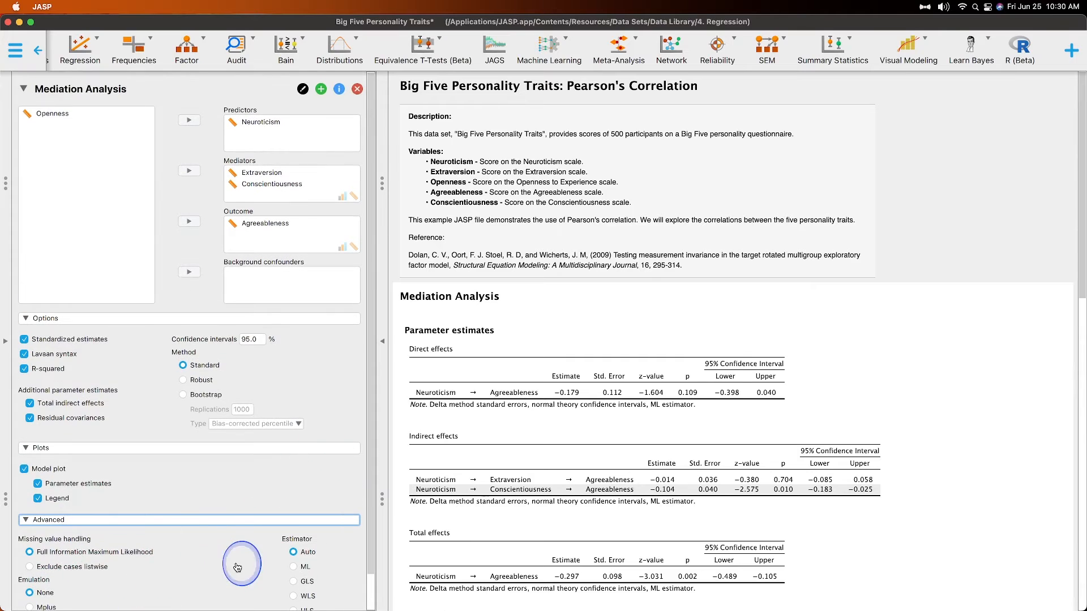
pyautogui.scroll(-2, 237, 567)
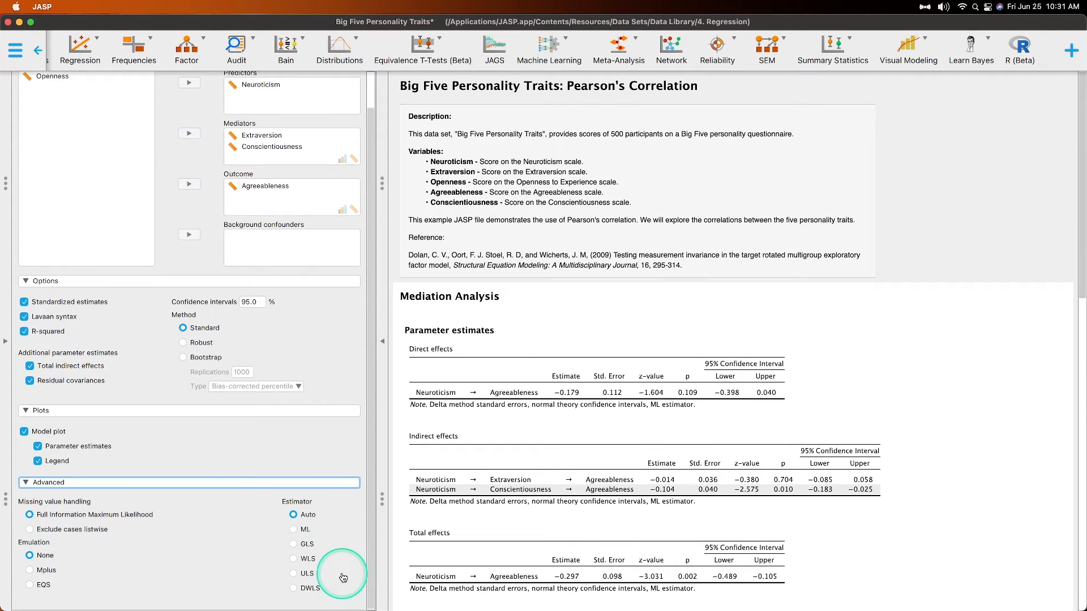
pyautogui.click(141, 483)
pyautogui.click(189, 448)
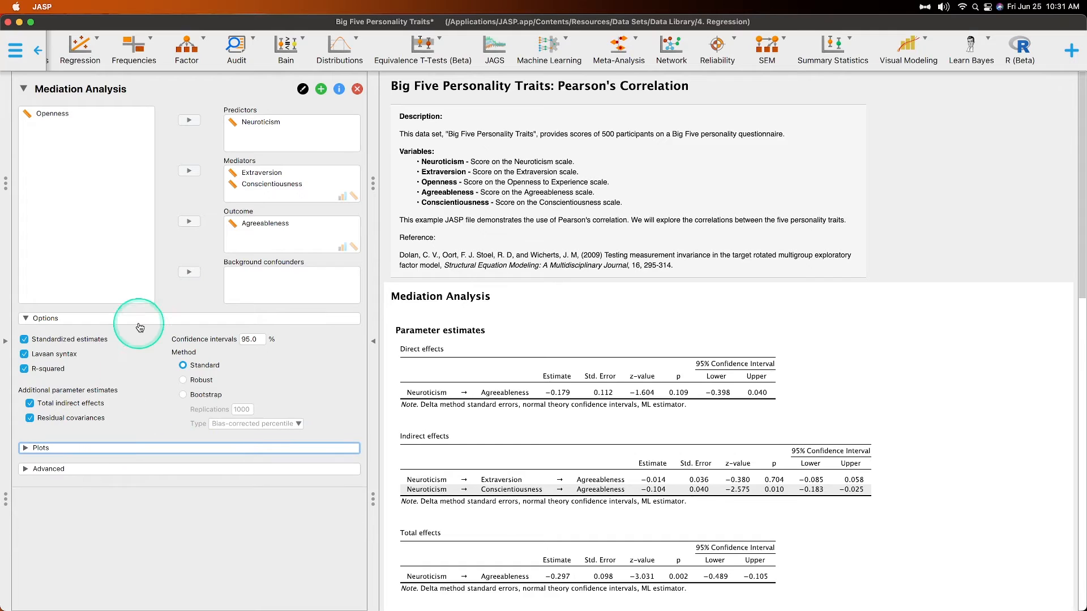
pyautogui.click(139, 322)
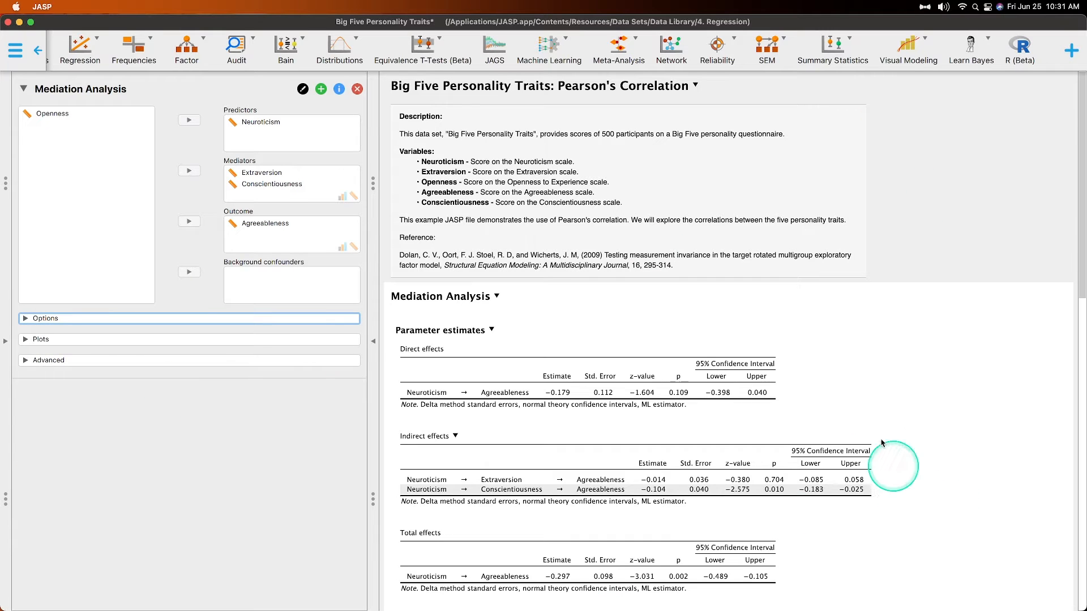
# Step: Examine the mediation results, from the effect tables and R-squared values to the path plot and model syntax
pyautogui.scroll(-10, 815, 390)
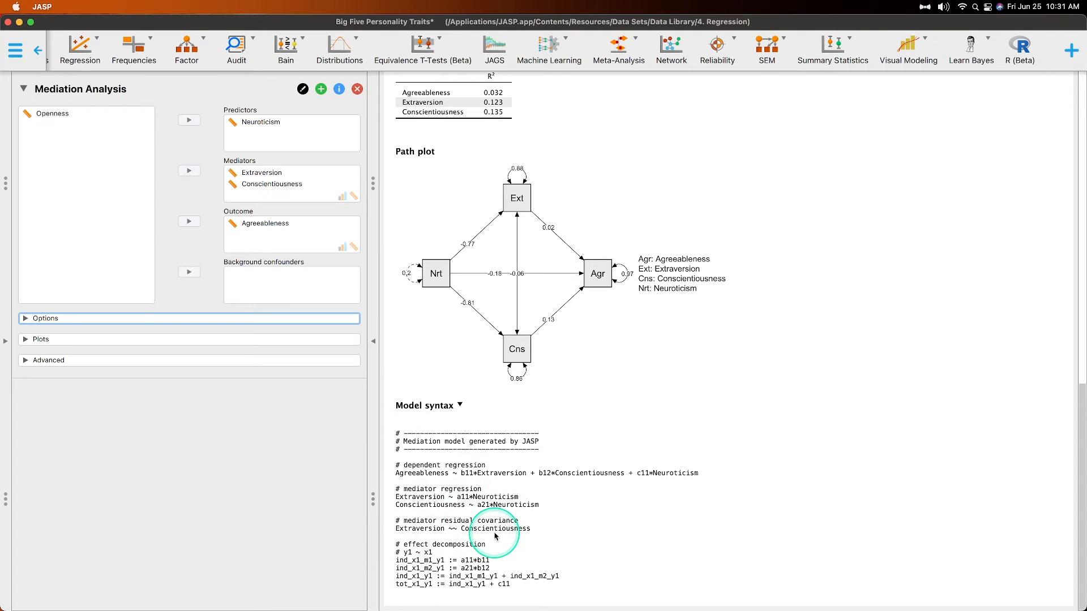
pyautogui.scroll(15, 651, 566)
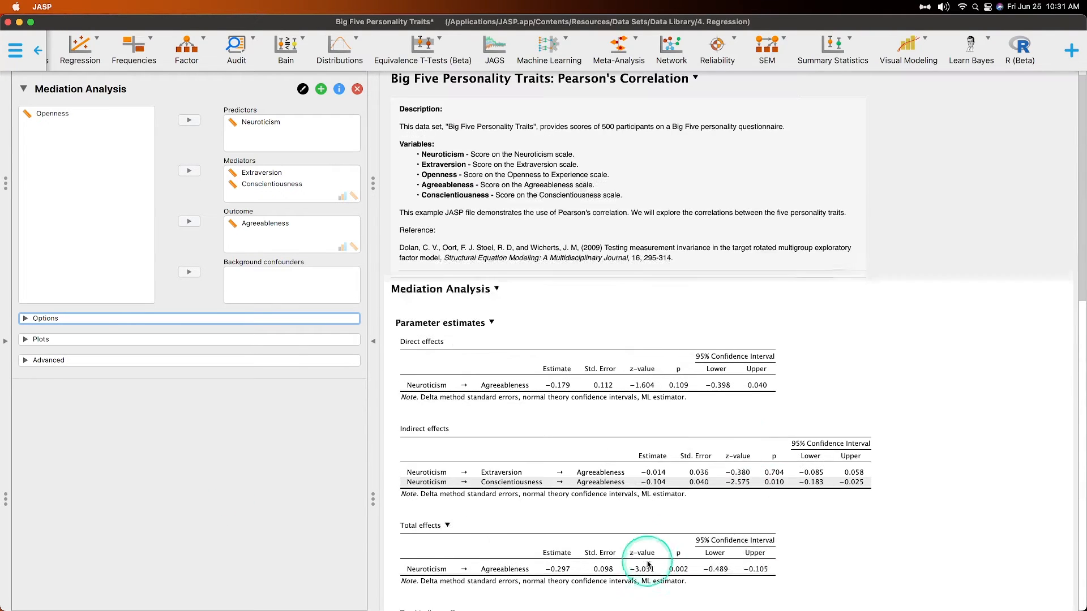
pyautogui.scroll(-10, 776, 479)
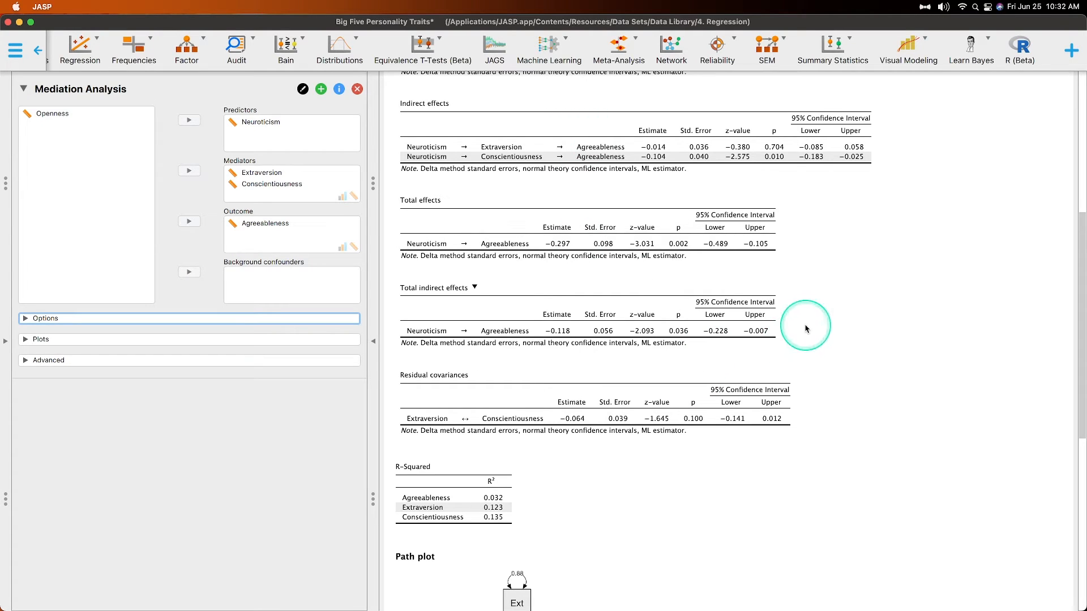
pyautogui.scroll(3, 805, 330)
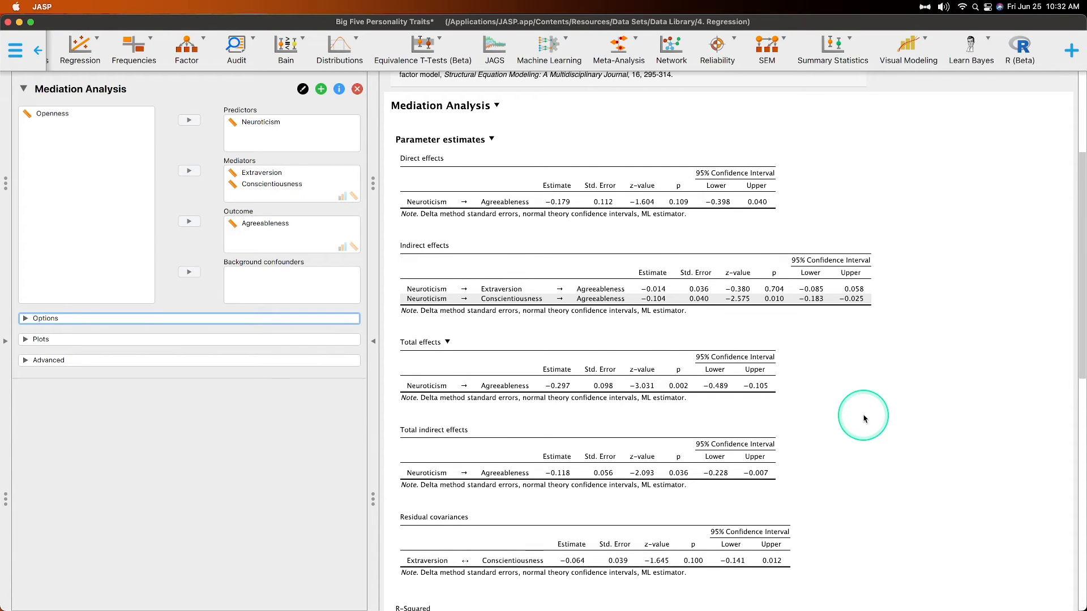
pyautogui.scroll(-11, 863, 418)
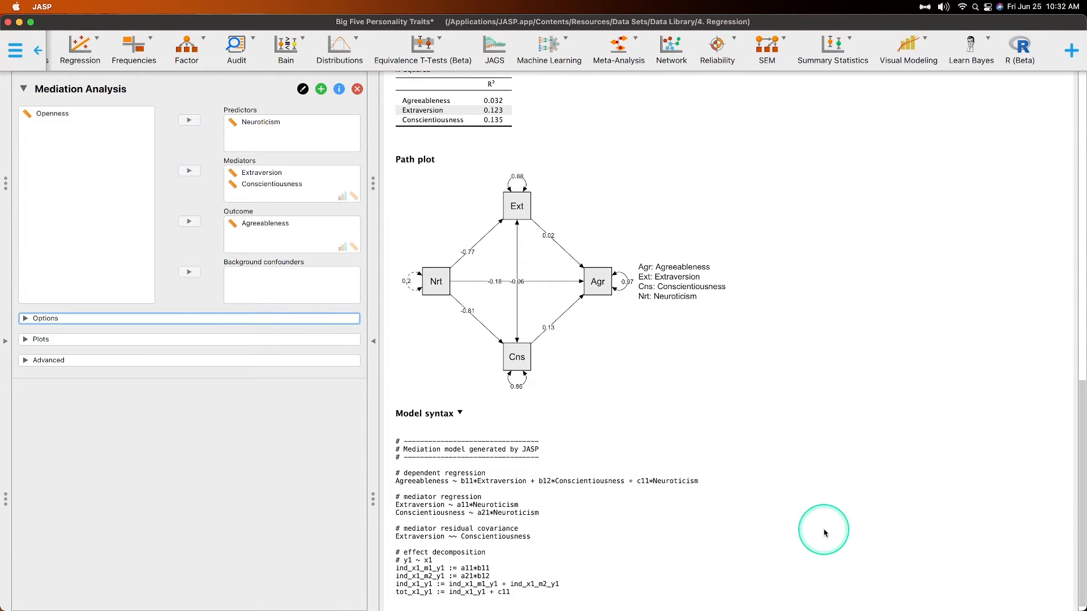
# Step: Enlarge the path plot in the results and examine its path coefficients
pyautogui.scroll(3, 823, 532)
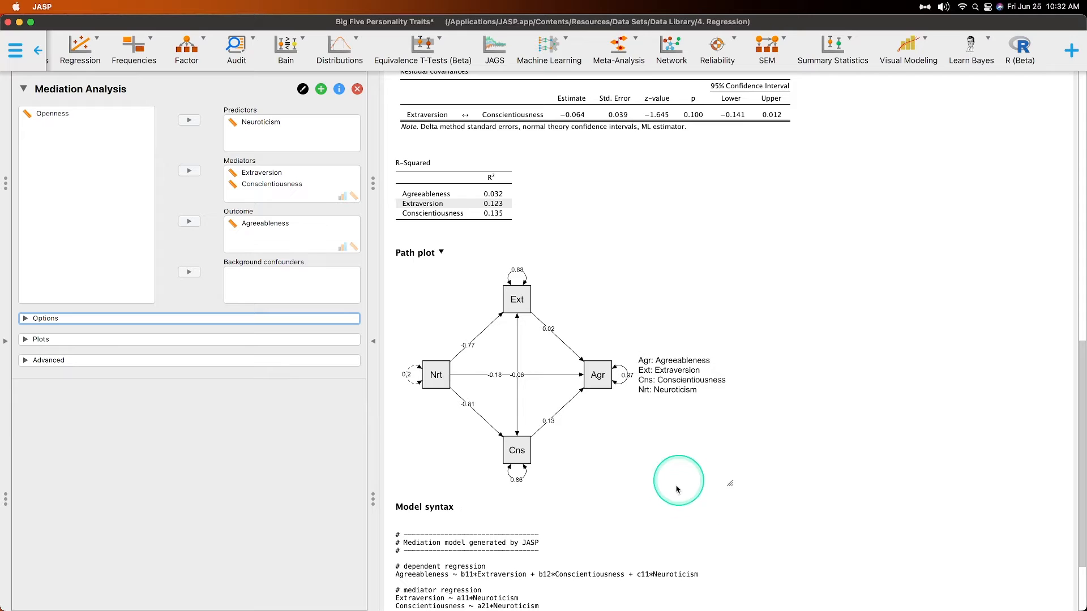
pyautogui.moveTo(729, 484); pyautogui.dragTo(790, 516)
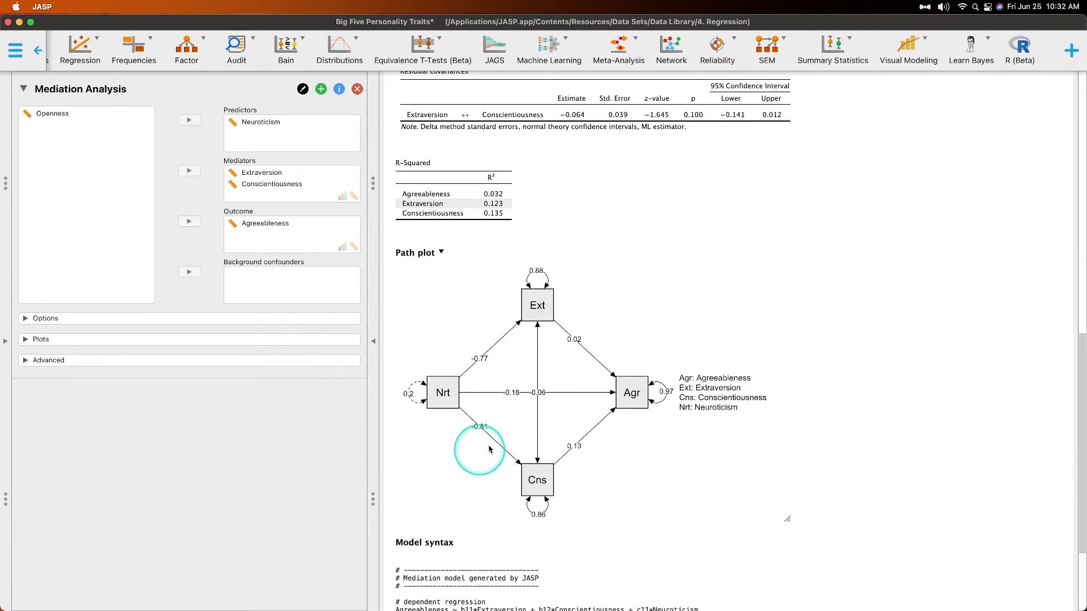
pyautogui.press('ctrl')
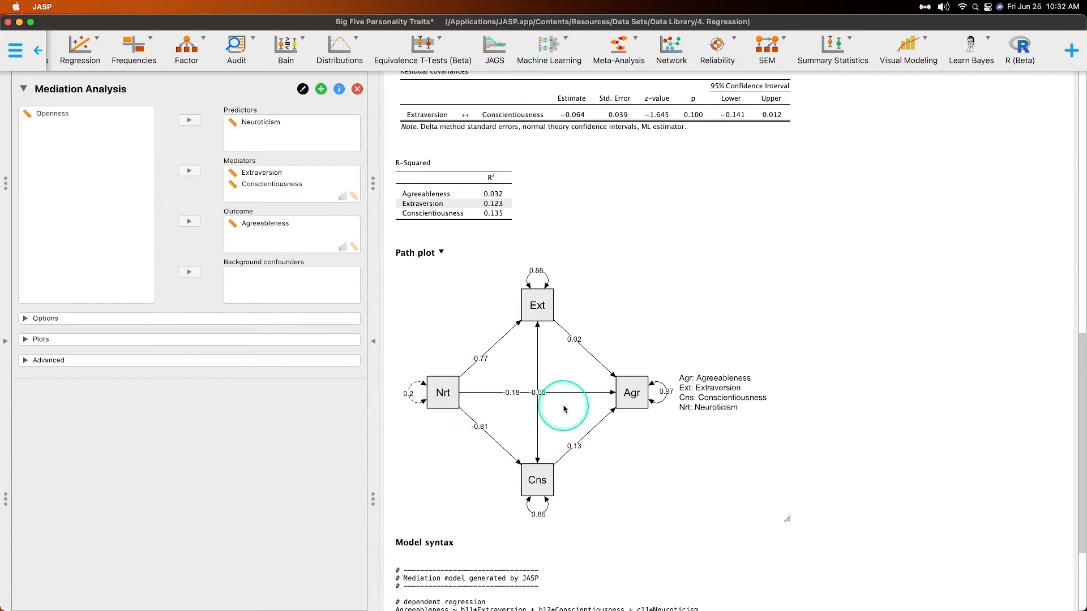
pyautogui.press('ctrl')
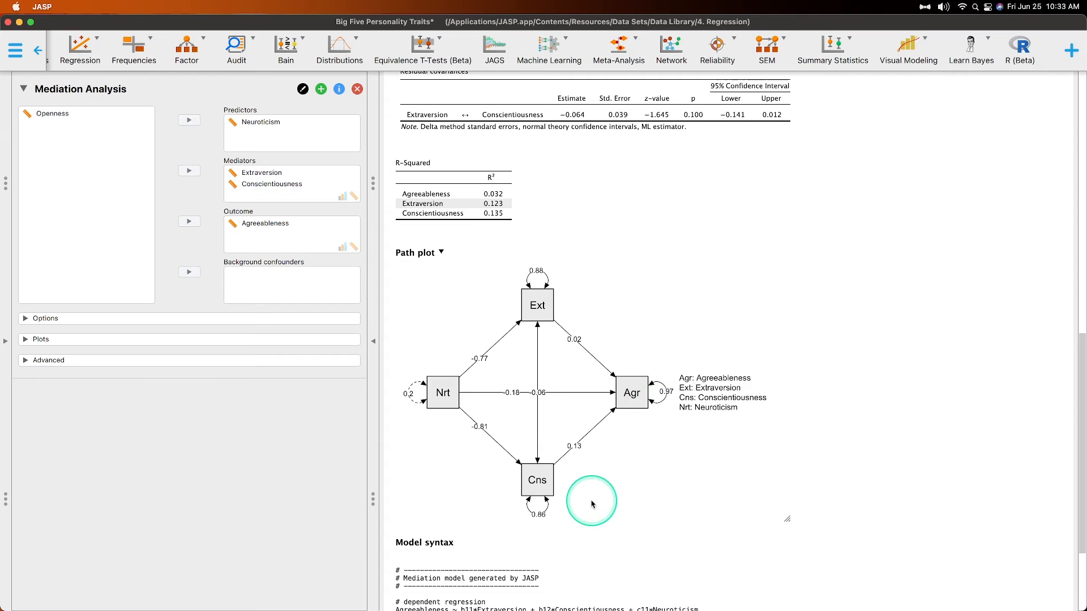
# Step: Examine the direct, indirect and total effect estimates of Neuroticism on Agreeableness
pyautogui.scroll(5, 566, 501)
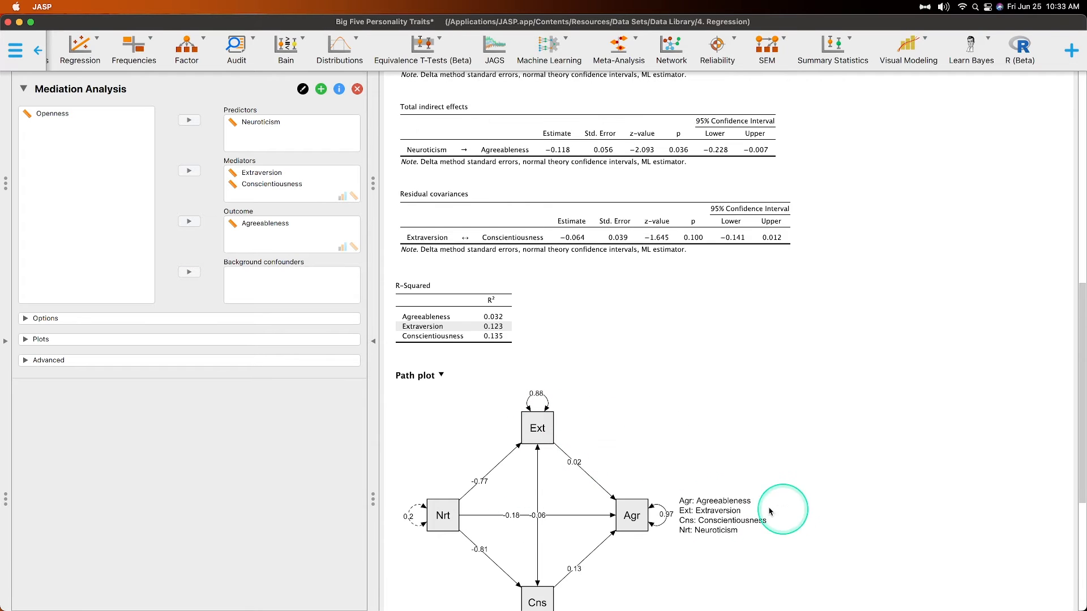
pyautogui.scroll(6, 736, 509)
pyautogui.scroll(4, 700, 514)
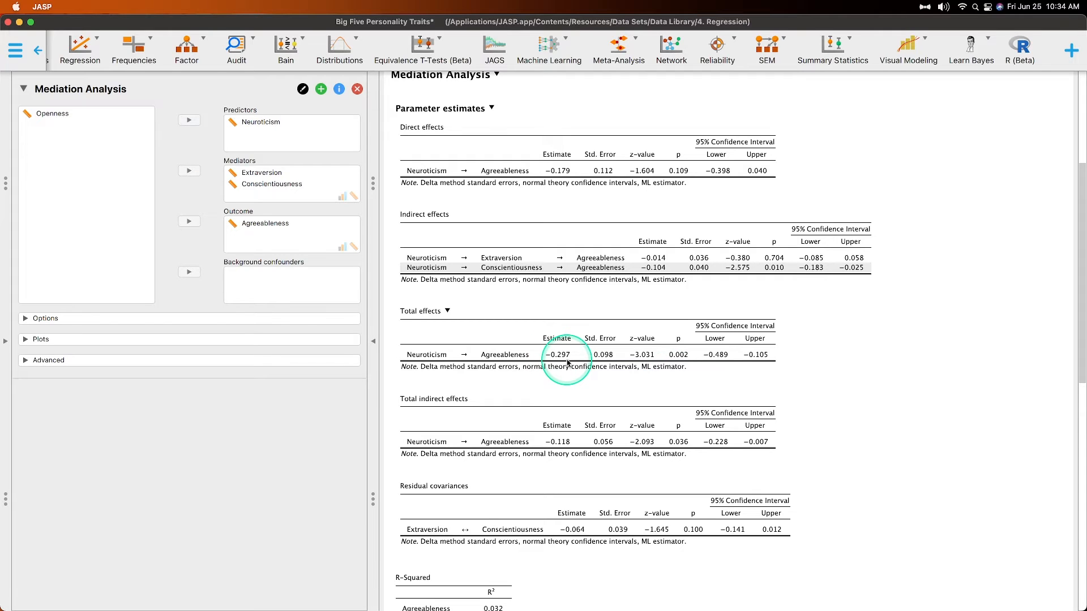
# Step: Compare the total, direct and indirect effect estimates and confidence intervals with the coefficients in the path plot
pyautogui.press('ctrl')
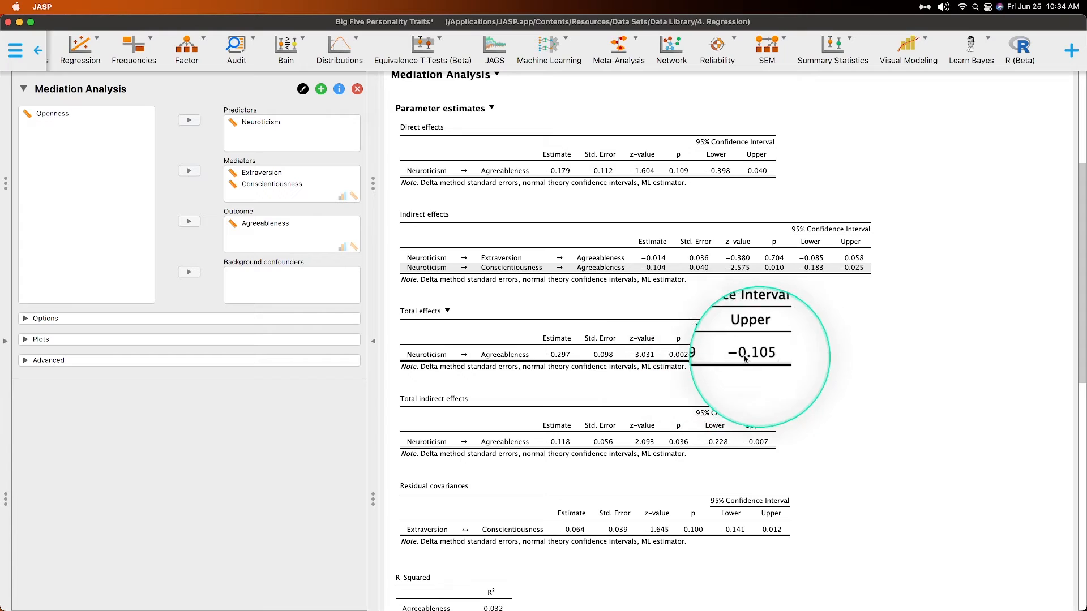
pyautogui.press('ctrl')
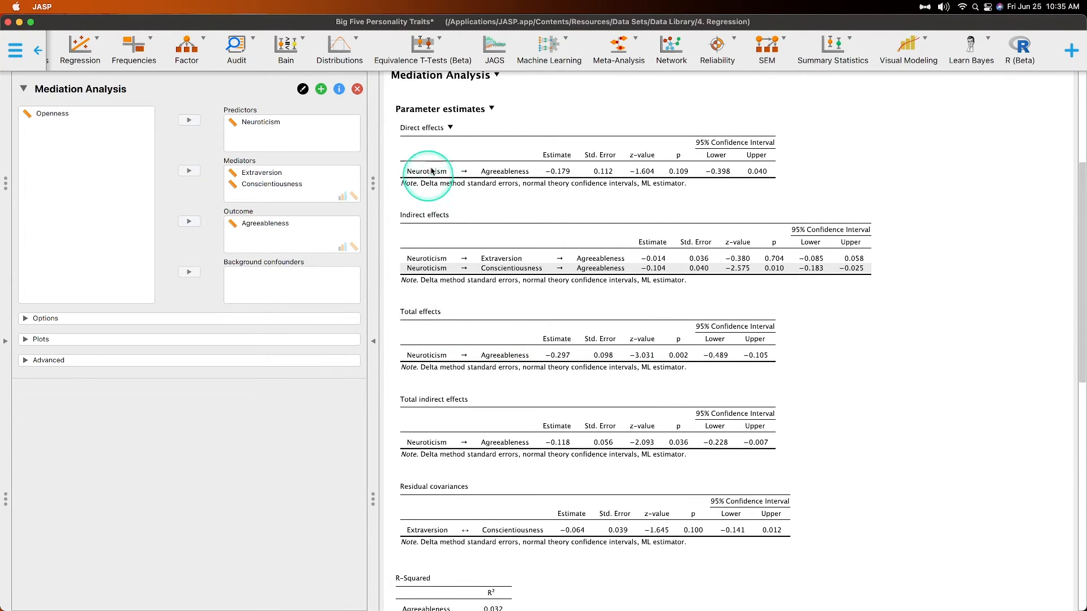
pyautogui.press('ctrl')
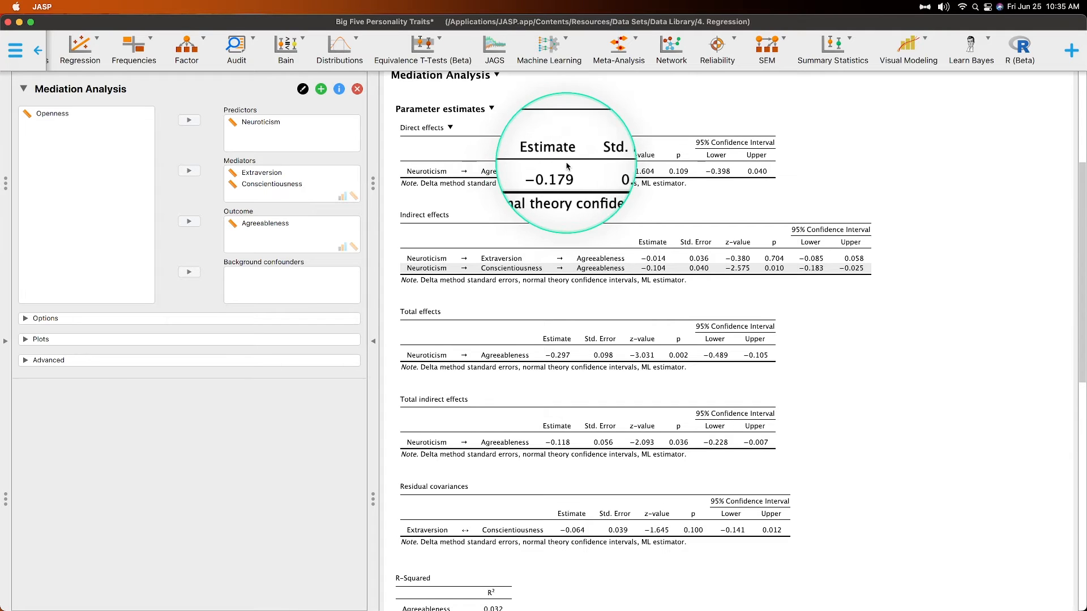
pyautogui.scroll(-10, 545, 313)
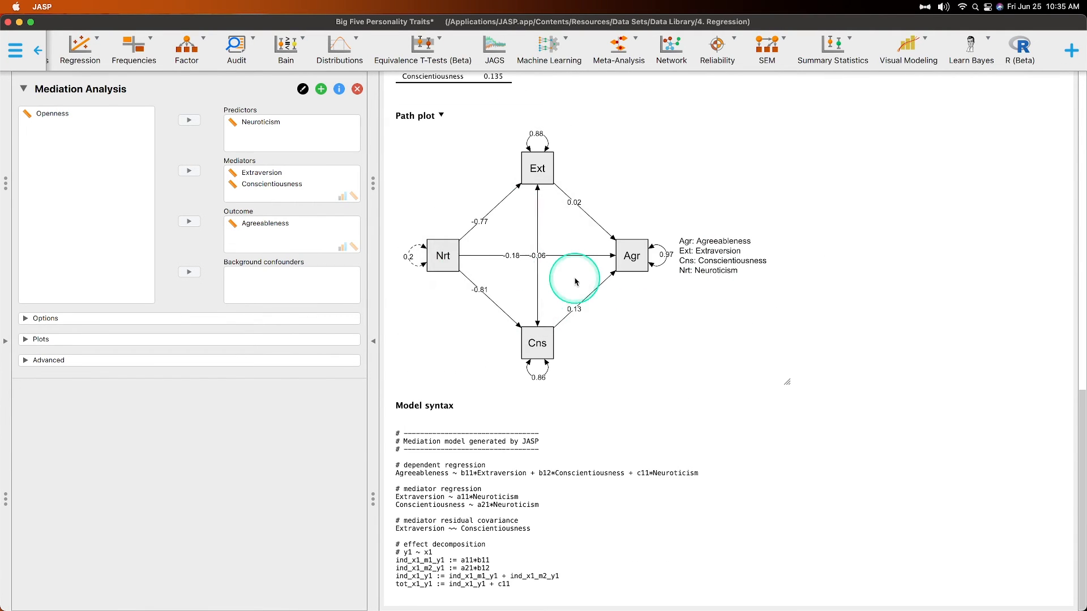
pyautogui.scroll(10, 571, 274)
pyautogui.scroll(-3, 679, 379)
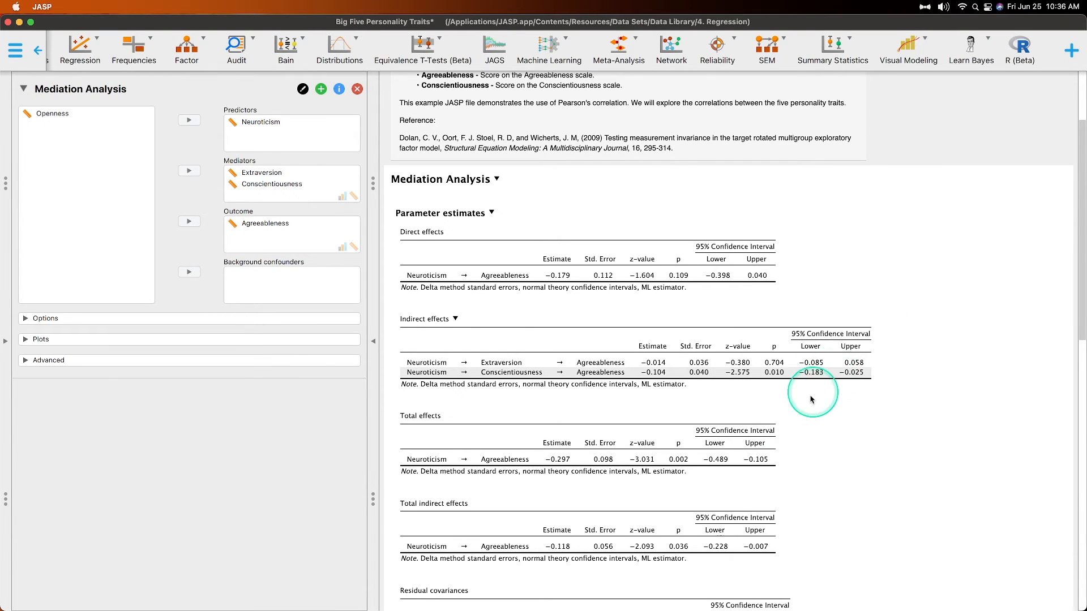
pyautogui.scroll(-10, 808, 400)
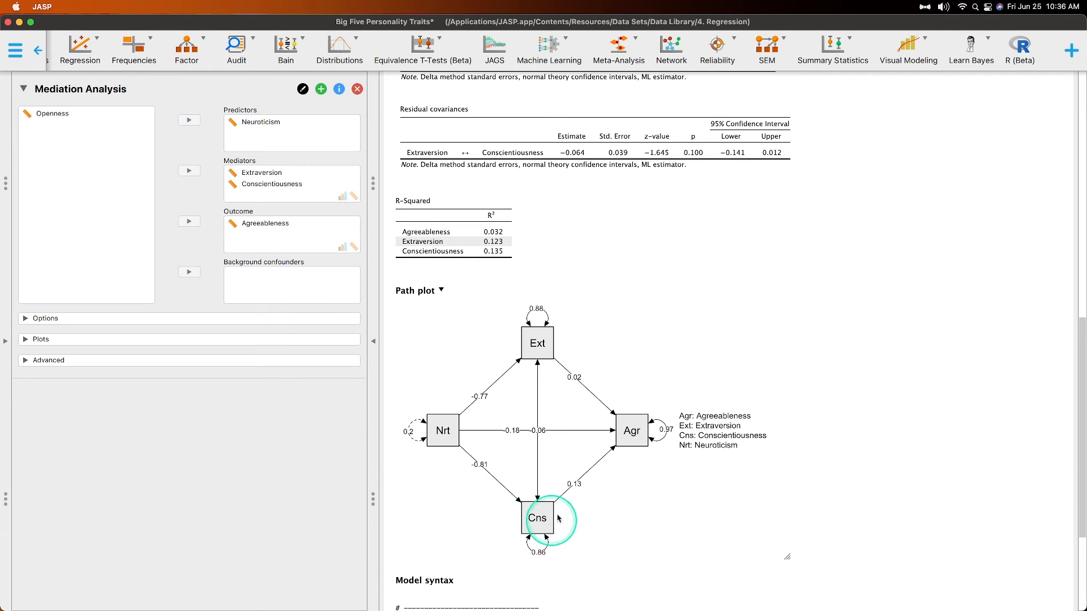
pyautogui.scroll(10, 684, 454)
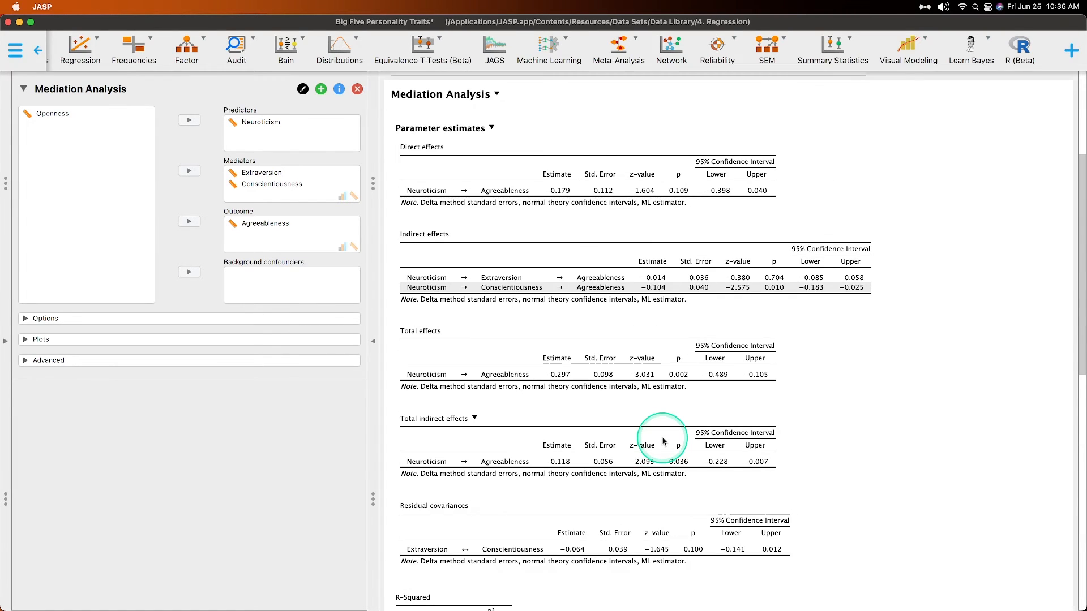
# Step: Examine the residual covariance between the mediators and the R-squared values, relating them to the path plot
pyautogui.scroll(-4, 711, 388)
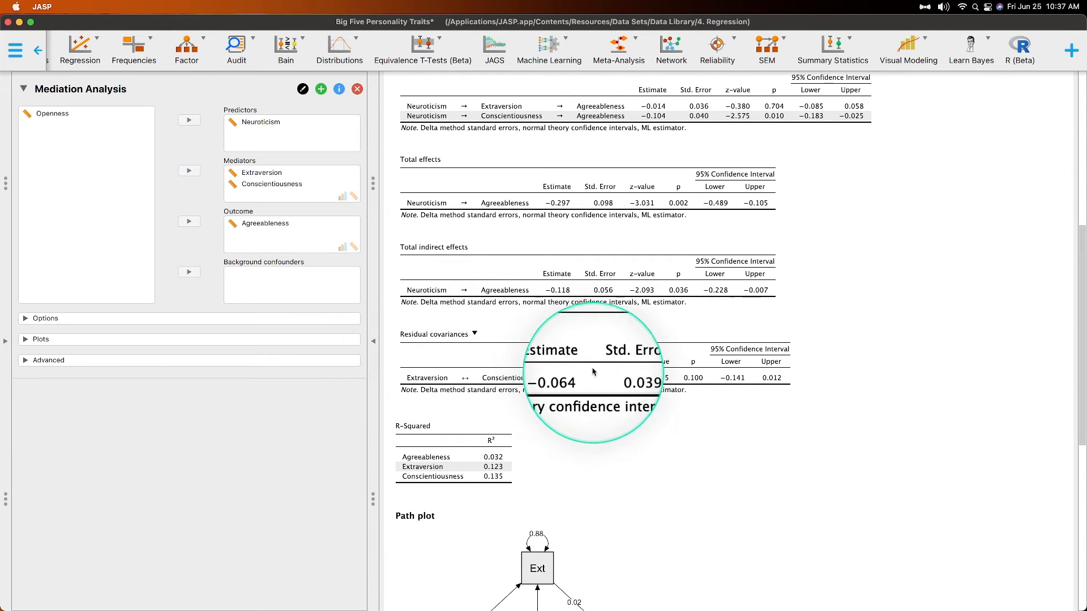
pyautogui.scroll(-2, 609, 428)
pyautogui.scroll(-2, 566, 427)
pyautogui.scroll(1, 576, 442)
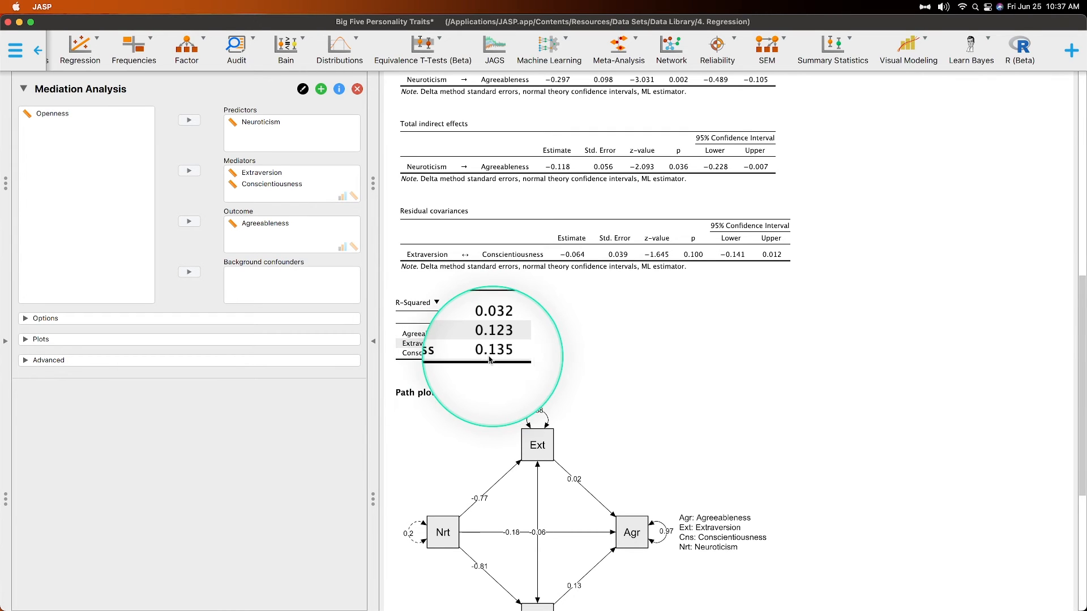
pyautogui.scroll(3, 572, 317)
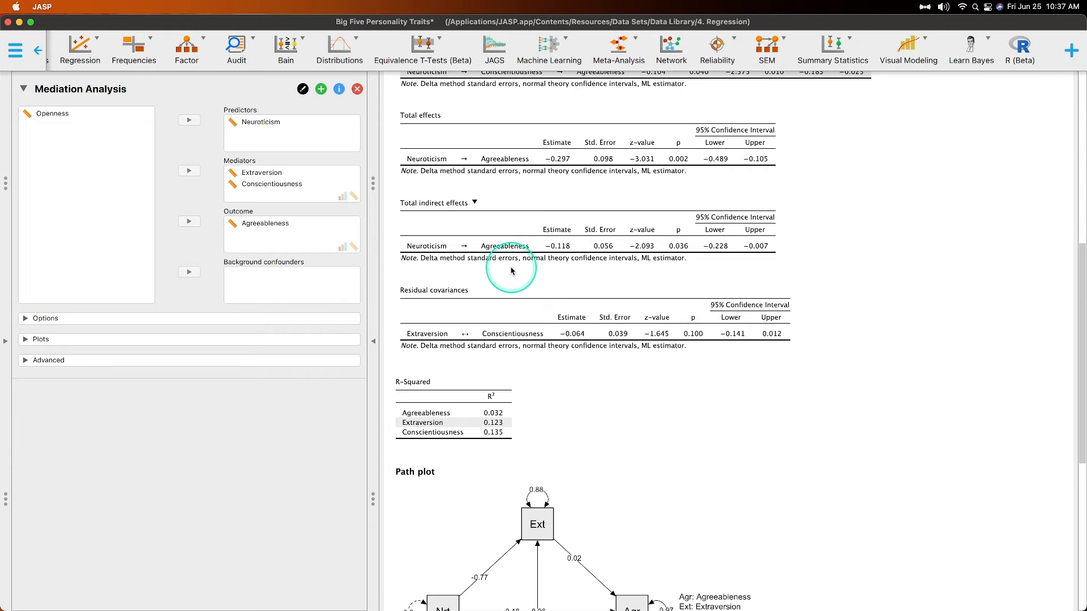
pyautogui.scroll(-6, 630, 509)
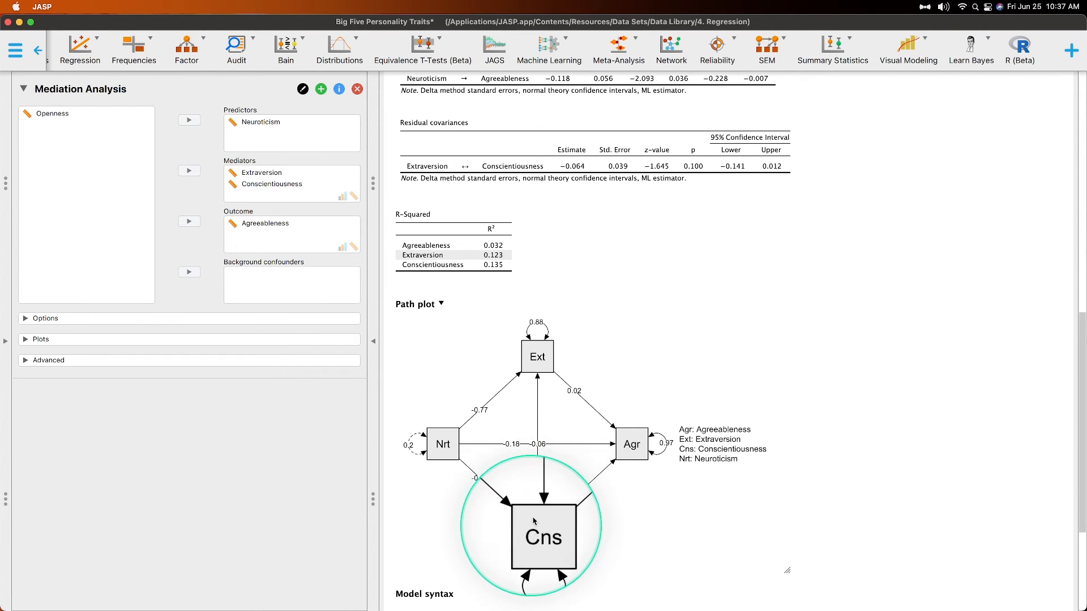
pyautogui.scroll(7, 561, 367)
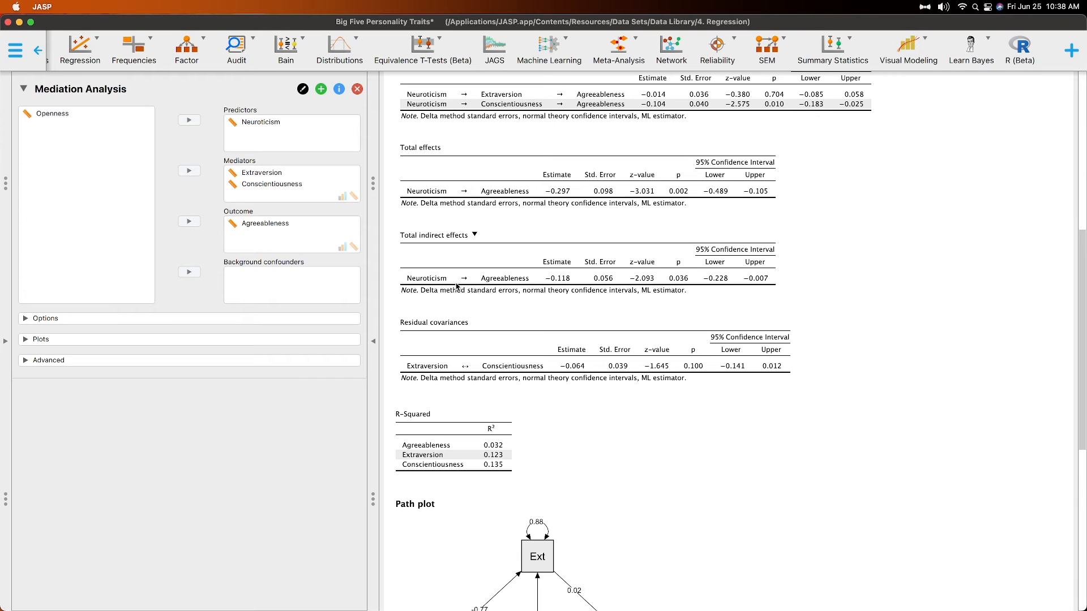
pyautogui.scroll(-5, 566, 295)
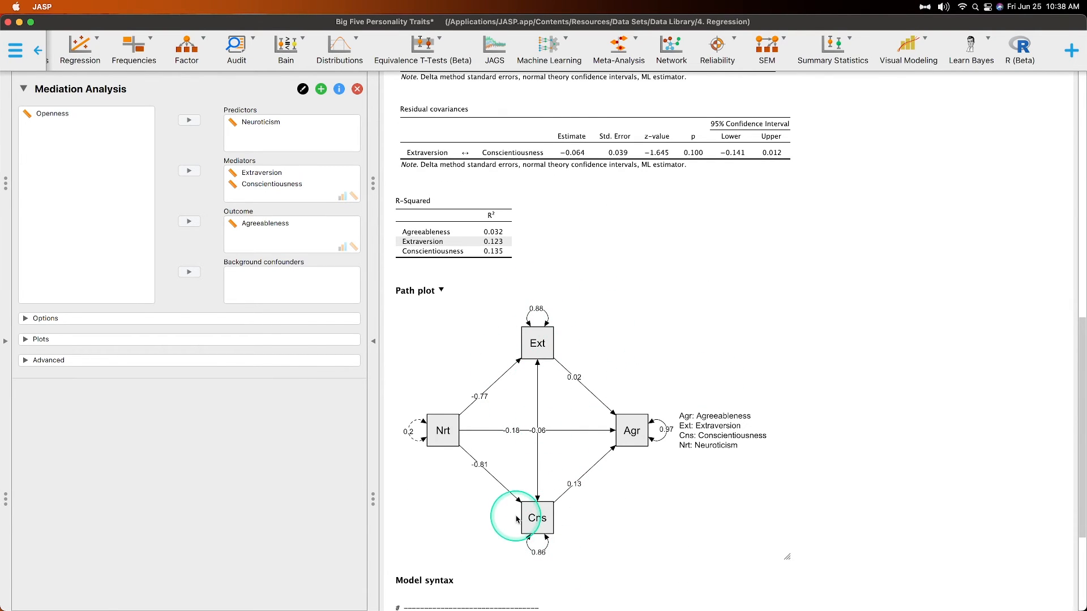
pyautogui.scroll(5, 706, 497)
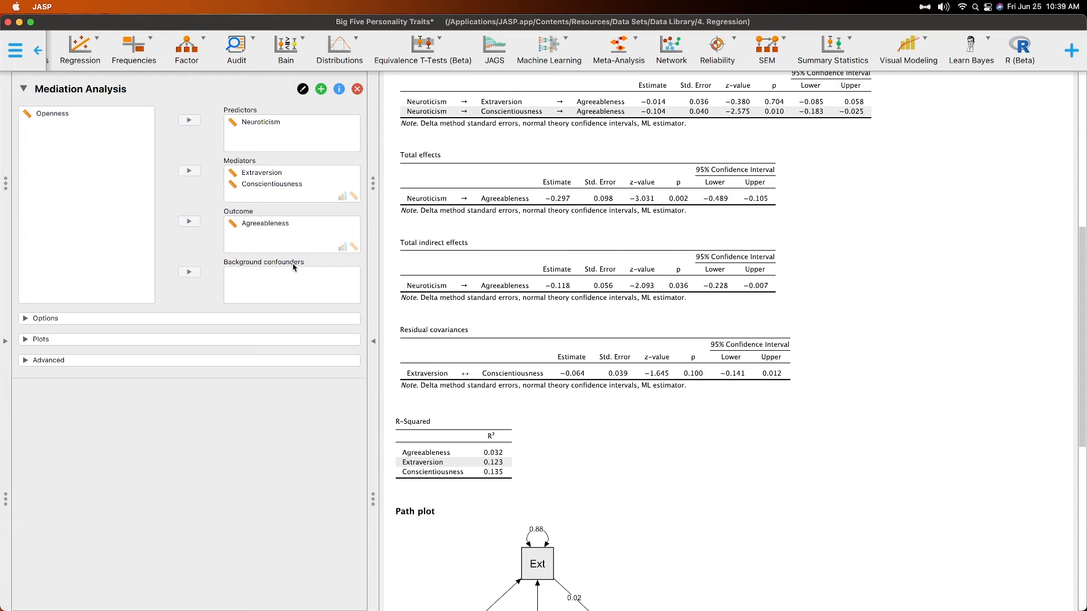
# Step: Add Openness as a background confounder and review the updated path plot and model syntax
pyautogui.moveTo(116, 119); pyautogui.dragTo(304, 288)
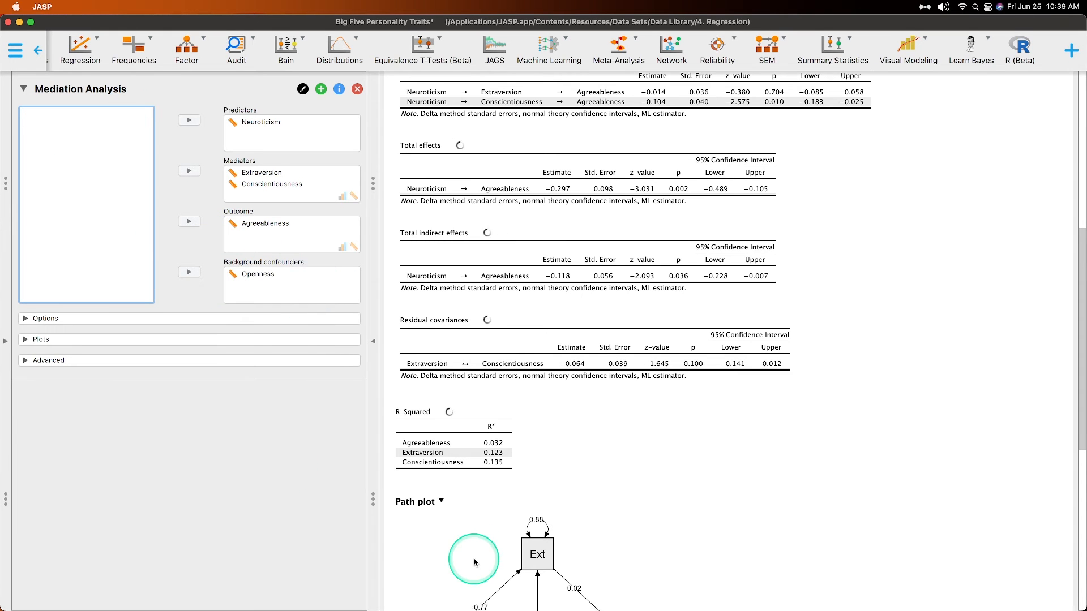
pyautogui.scroll(-3, 732, 456)
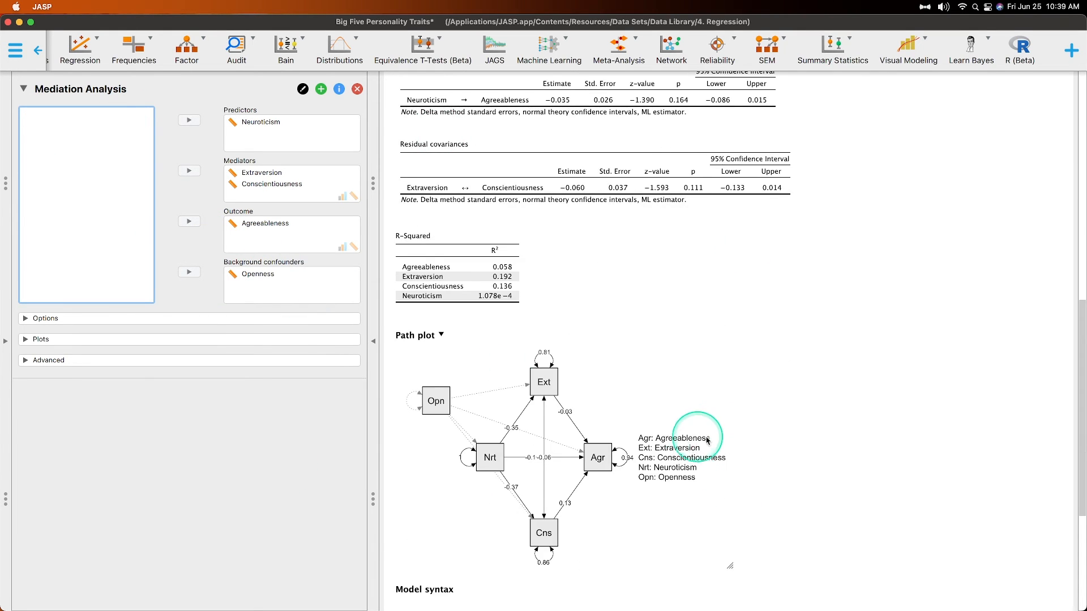
pyautogui.scroll(-4, 710, 439)
pyautogui.scroll(1, 711, 439)
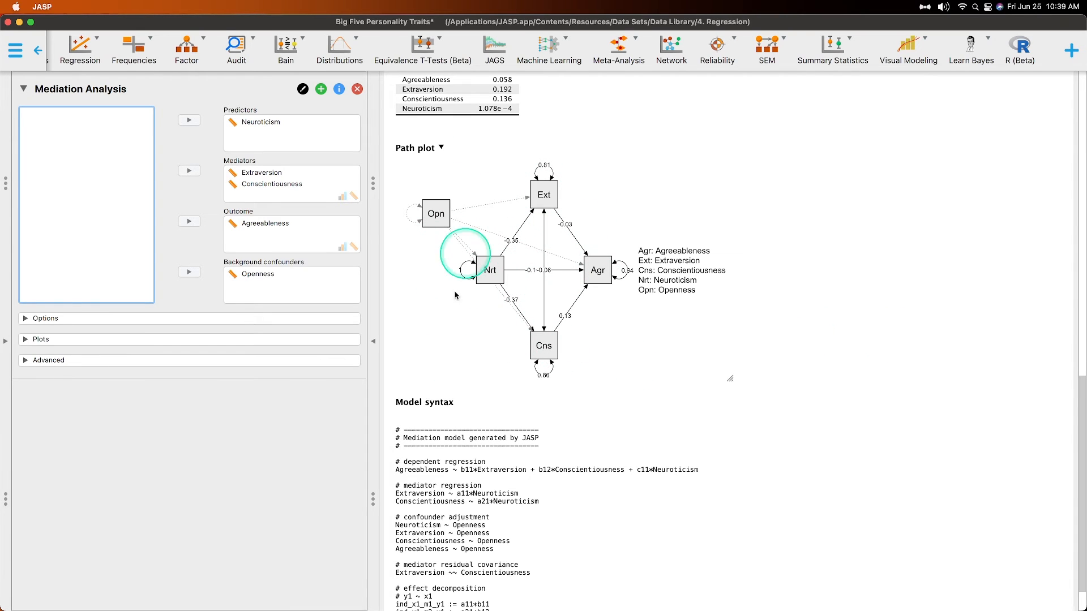
pyautogui.scroll(-2, 730, 464)
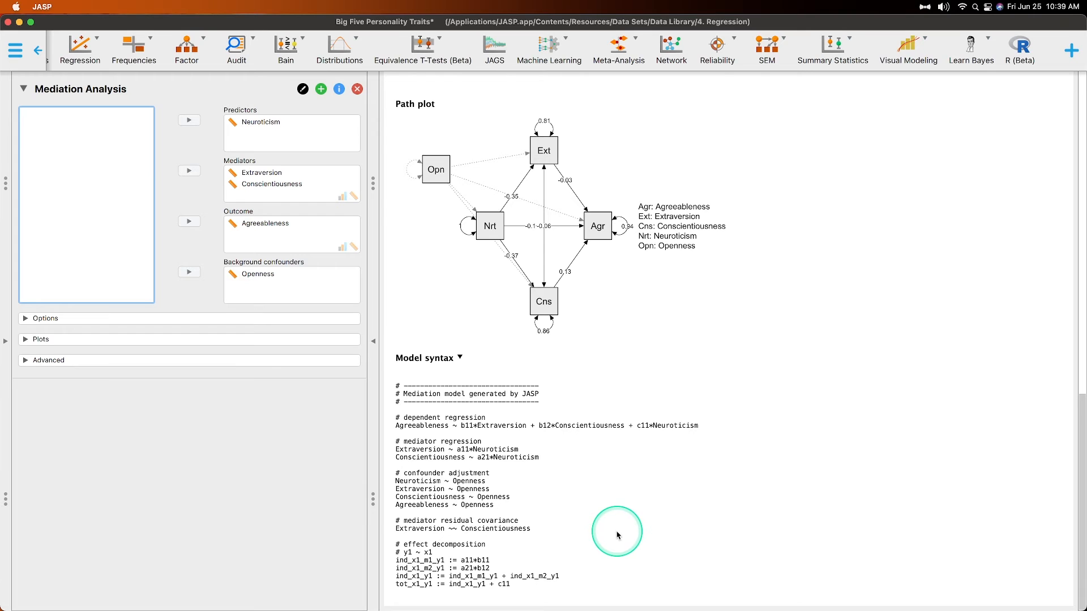
# Step: Examine the effect tables adjusted for Openness and the confounder adjustment lines in the model syntax
pyautogui.scroll(10, 690, 493)
pyautogui.scroll(-9, 690, 498)
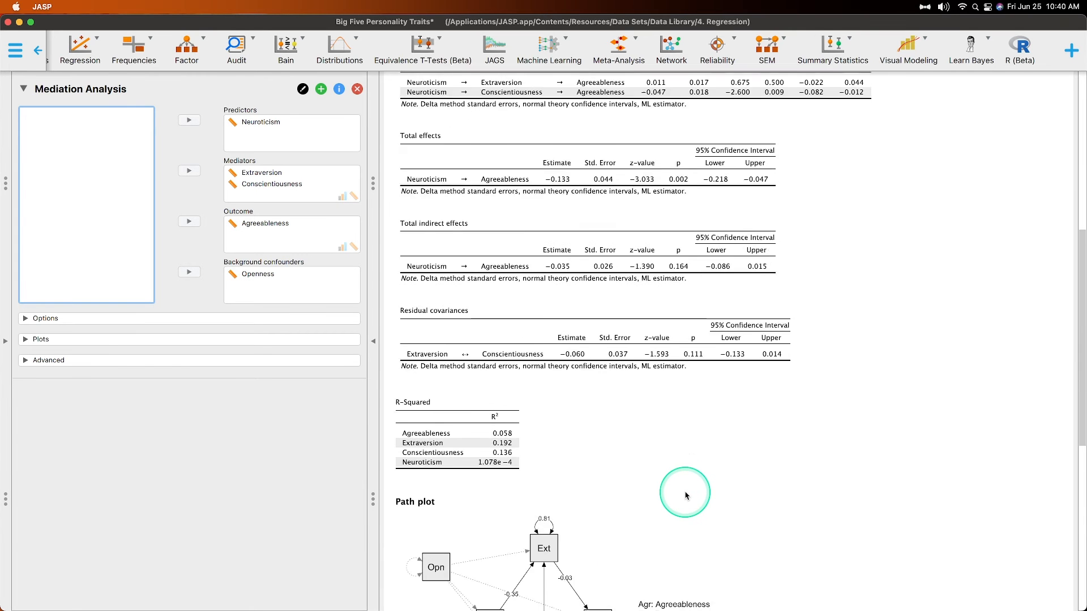
pyautogui.scroll(12, 684, 501)
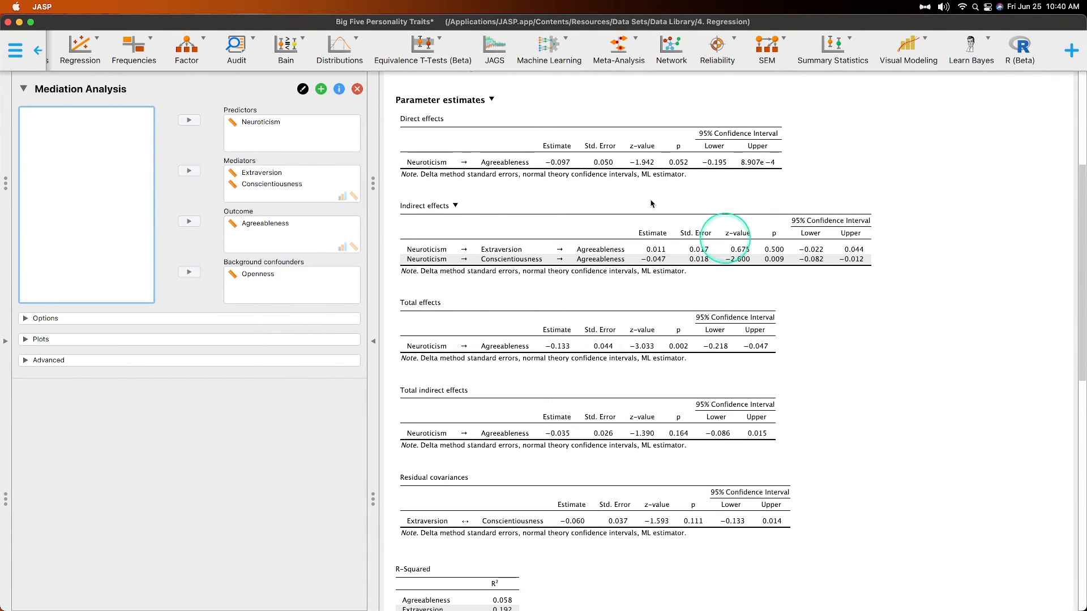
pyautogui.scroll(-14, 786, 485)
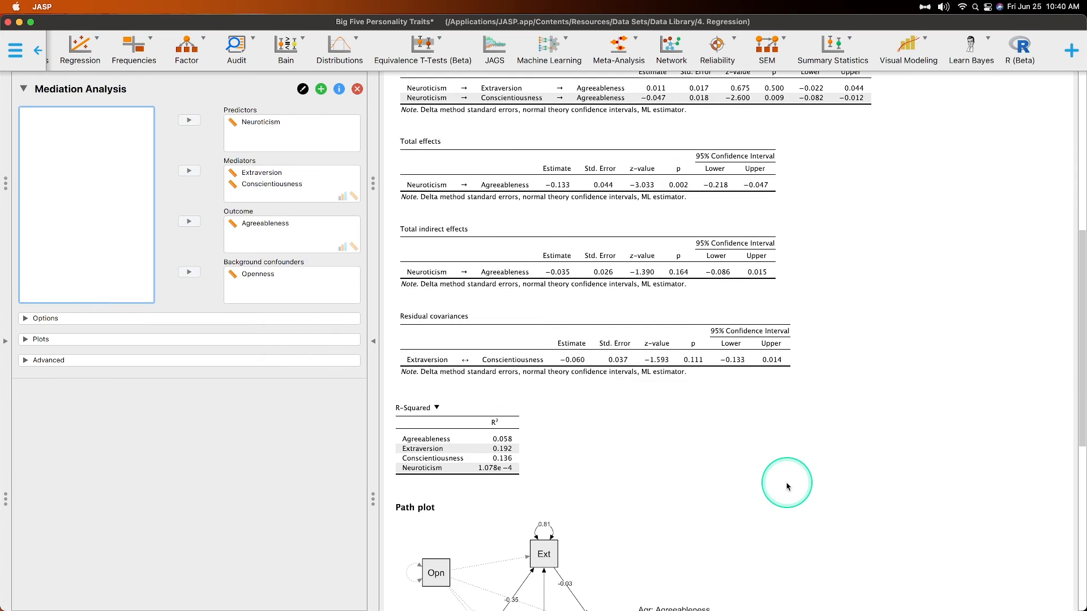
pyautogui.hotkey('ctrl', 'alt', 'm')
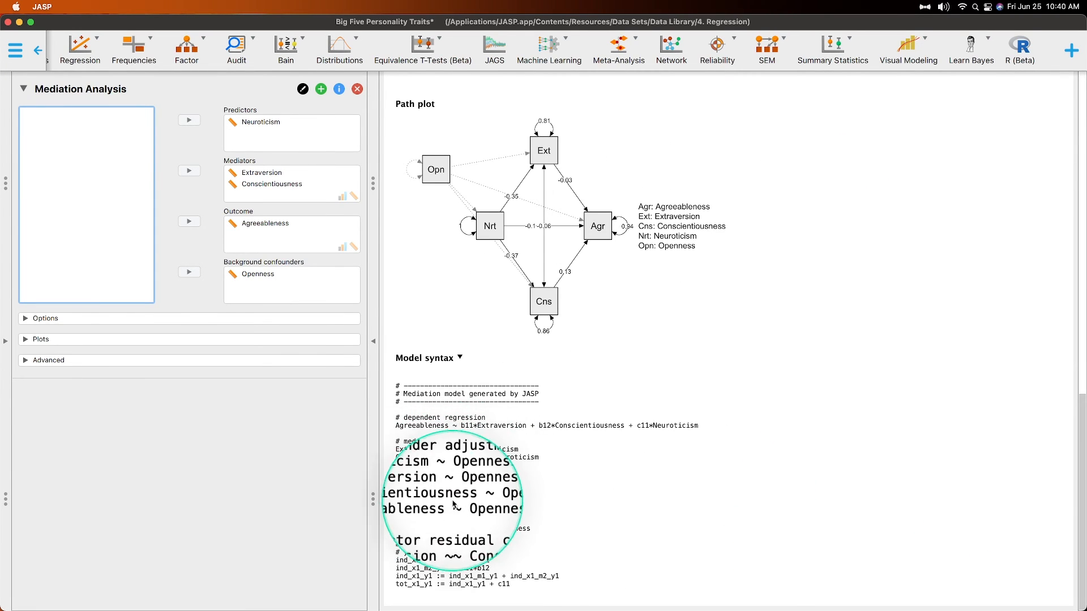
pyautogui.hotkey('ctrl', 'alt', 'm')
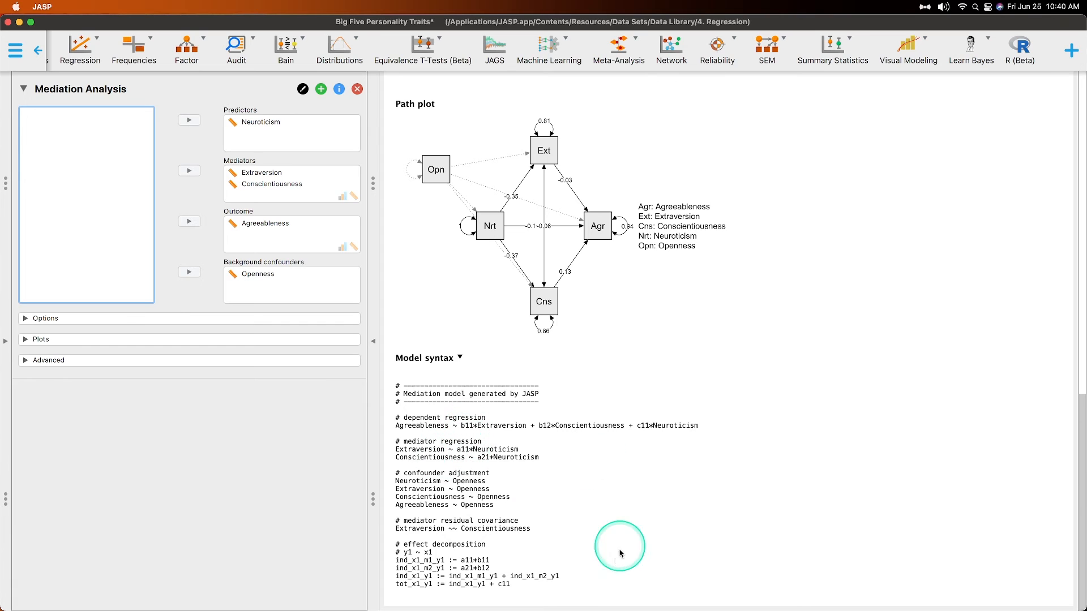
pyautogui.scroll(5, 586, 576)
pyautogui.scroll(2, 586, 577)
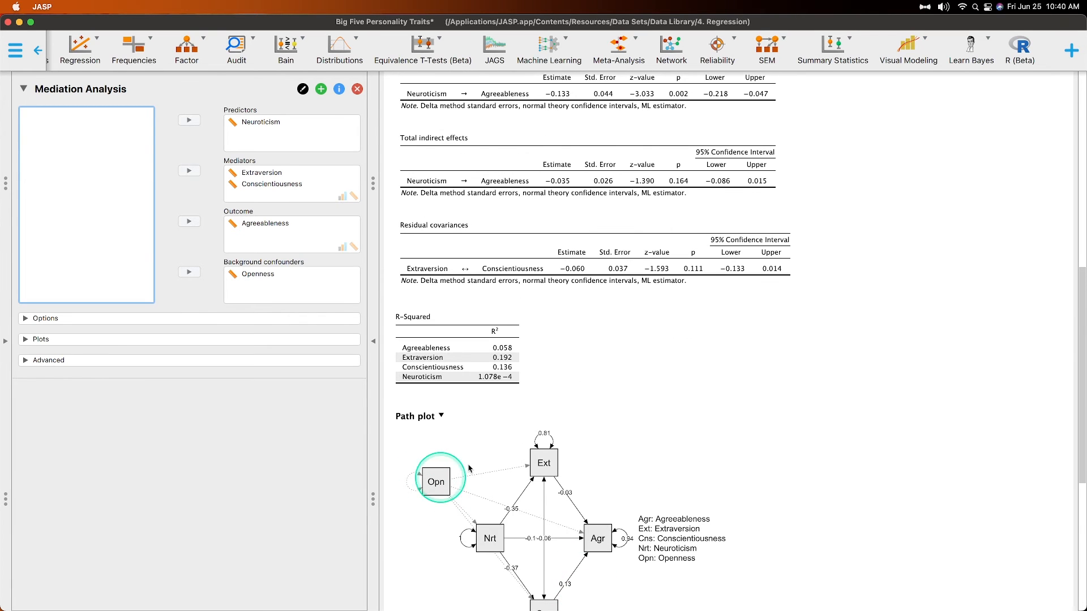
pyautogui.scroll(-5, 488, 542)
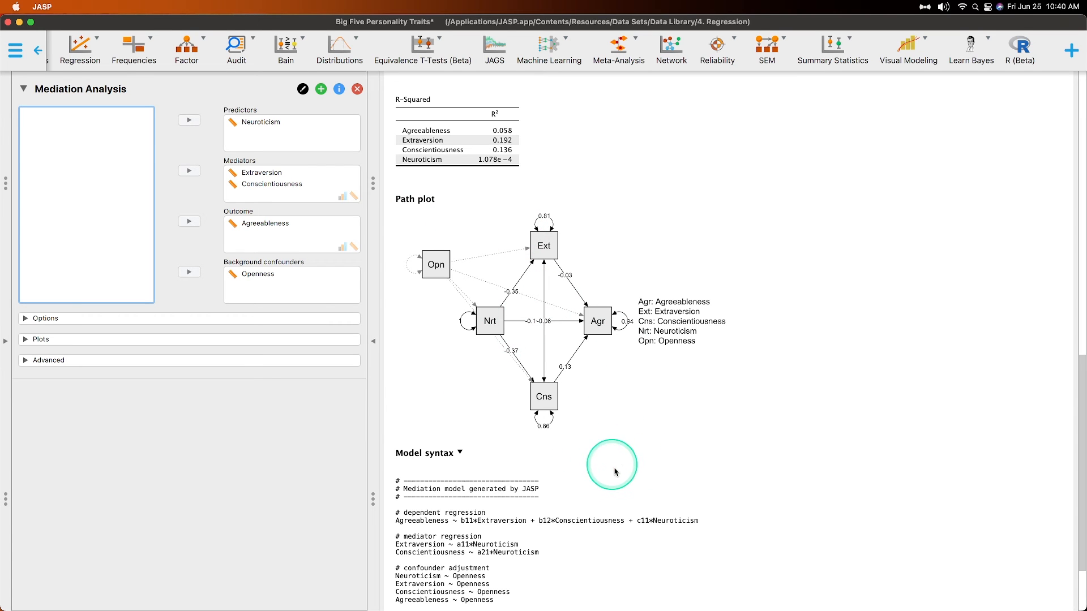
# Step: Widen the path plot that includes Openness and check its paths against the model syntax
pyautogui.scroll(1, 616, 472)
pyautogui.press('ctrl')
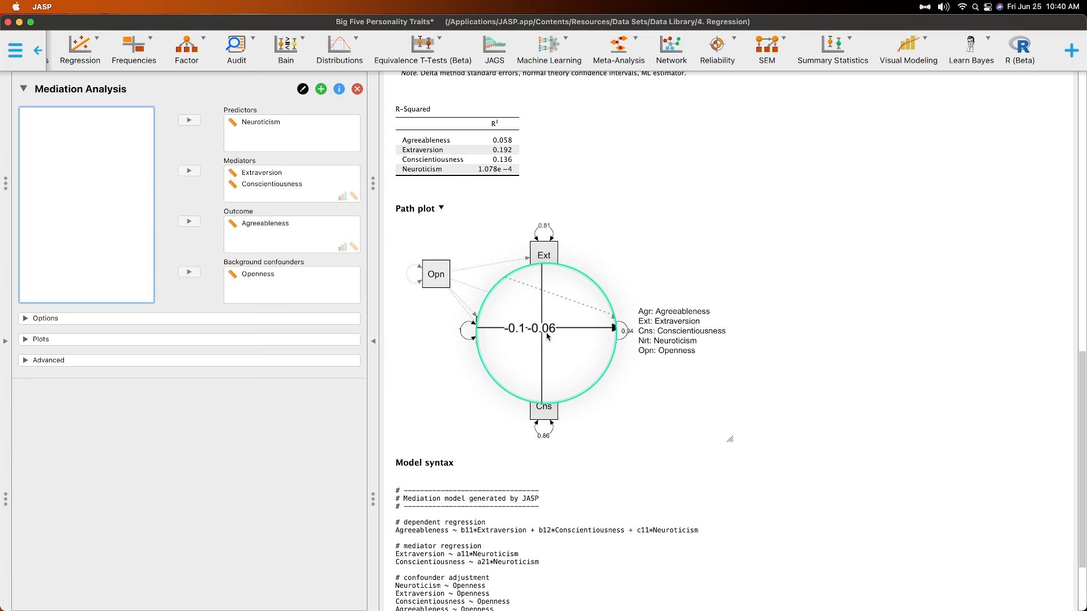
pyautogui.press('ctrl')
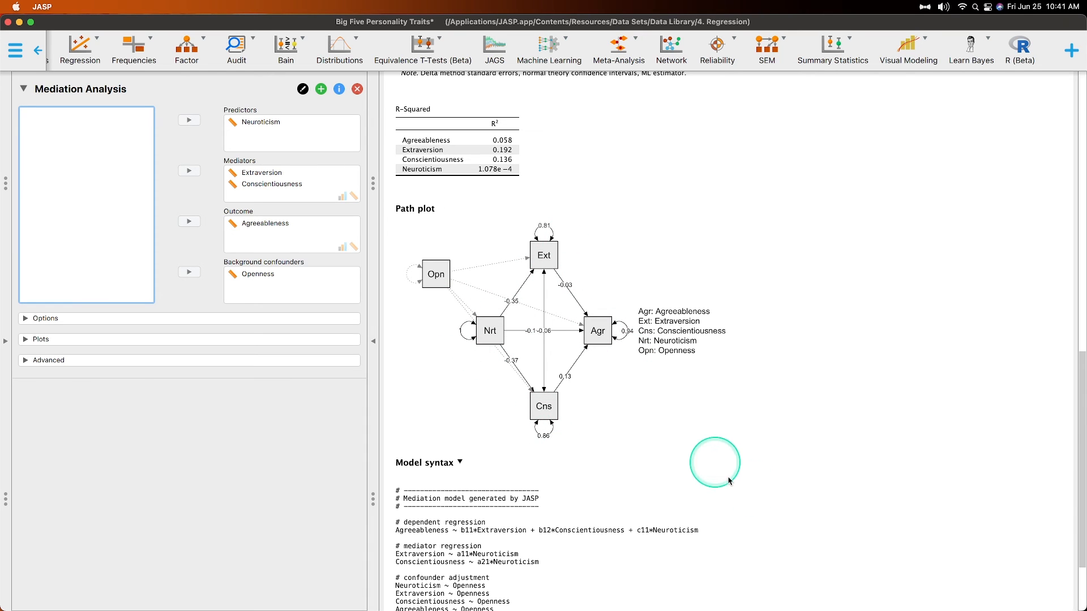
pyautogui.moveTo(730, 439); pyautogui.dragTo(879, 441)
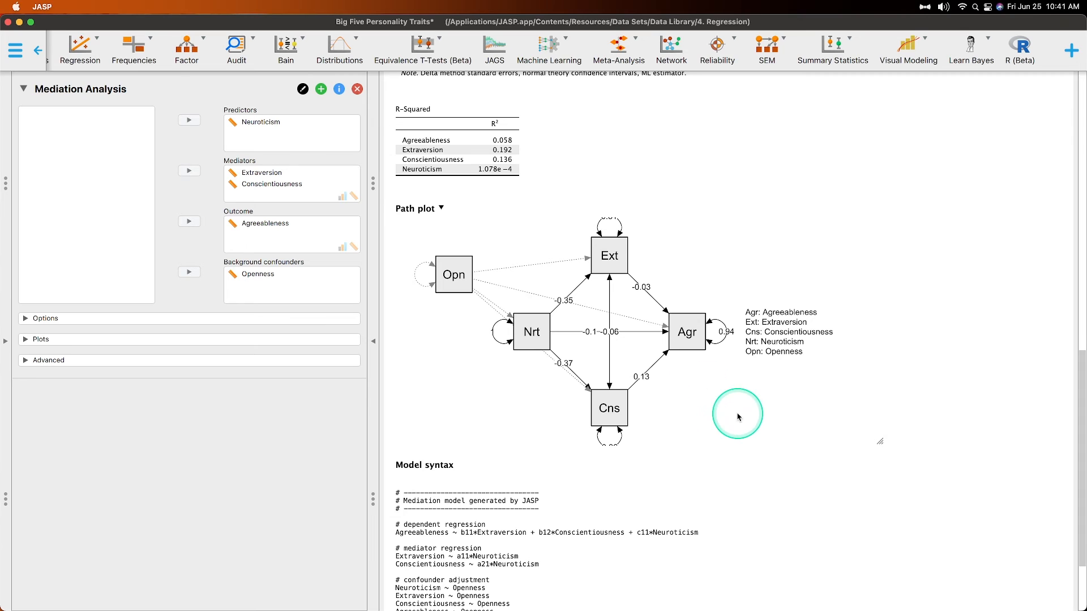
pyautogui.scroll(-4, 716, 408)
pyautogui.scroll(5, 724, 410)
pyautogui.scroll(-5, 498, 504)
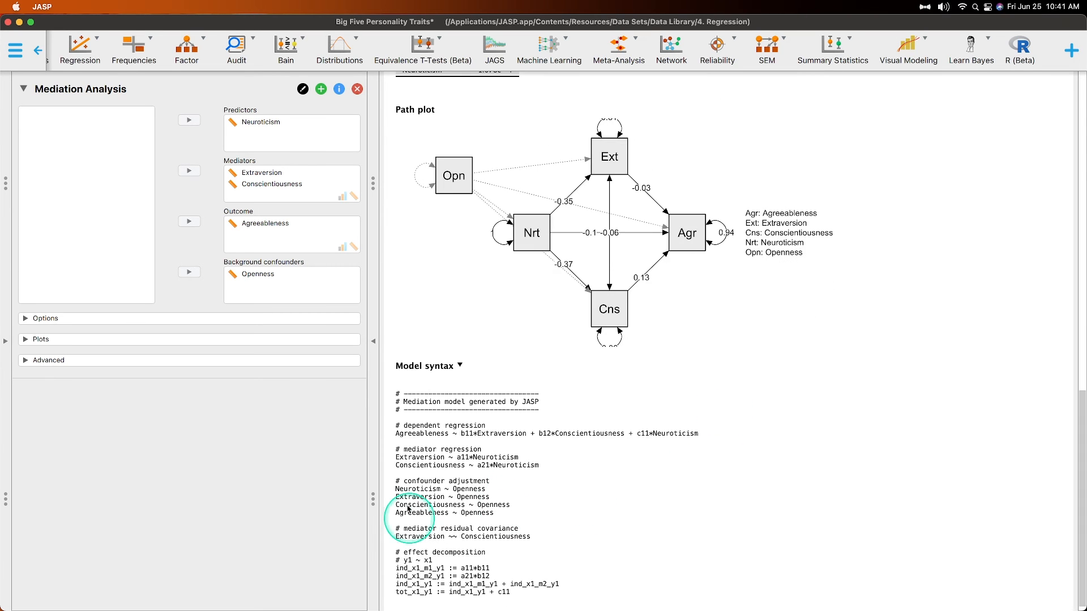
# Step: Examine the direct, indirect, total and total indirect effects adjusted for Openness, and compare them with the enlarged path plot
pyautogui.scroll(15, 596, 534)
pyautogui.scroll(3, 590, 536)
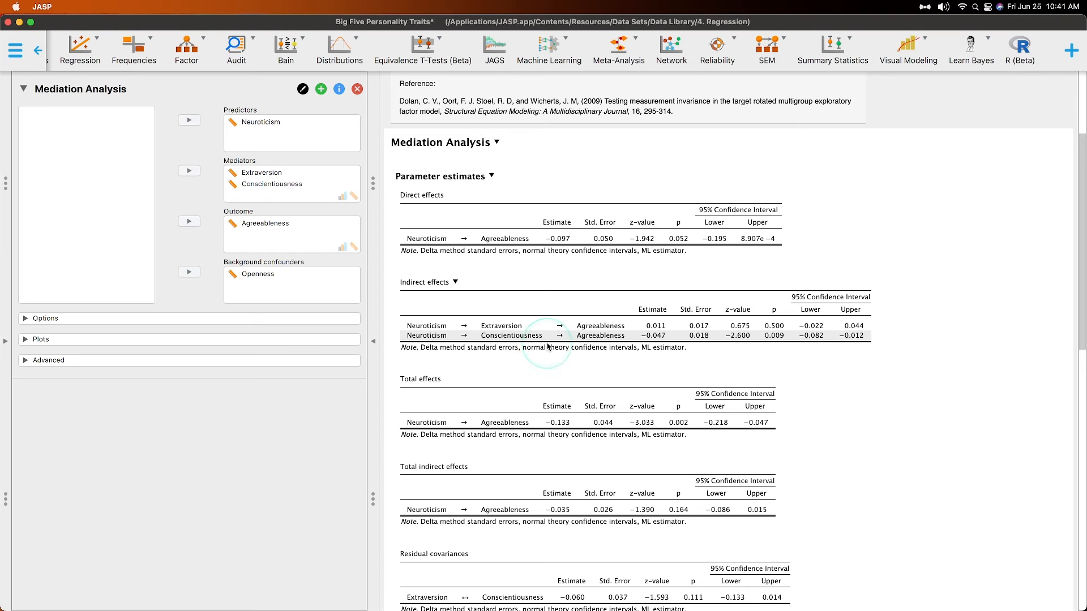
pyautogui.scroll(-4, 817, 449)
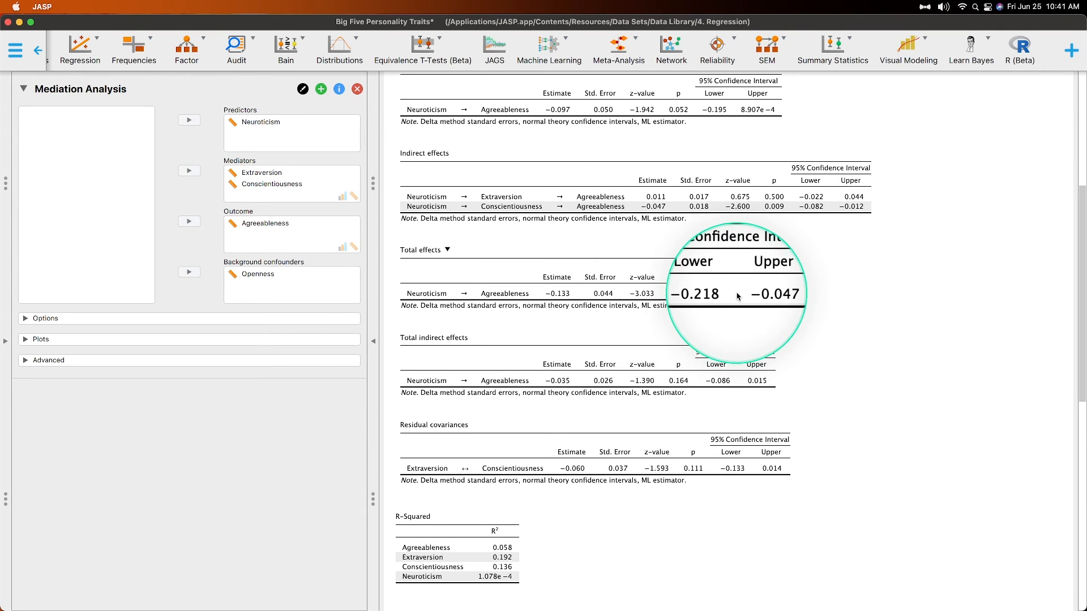
pyautogui.scroll(2, 594, 389)
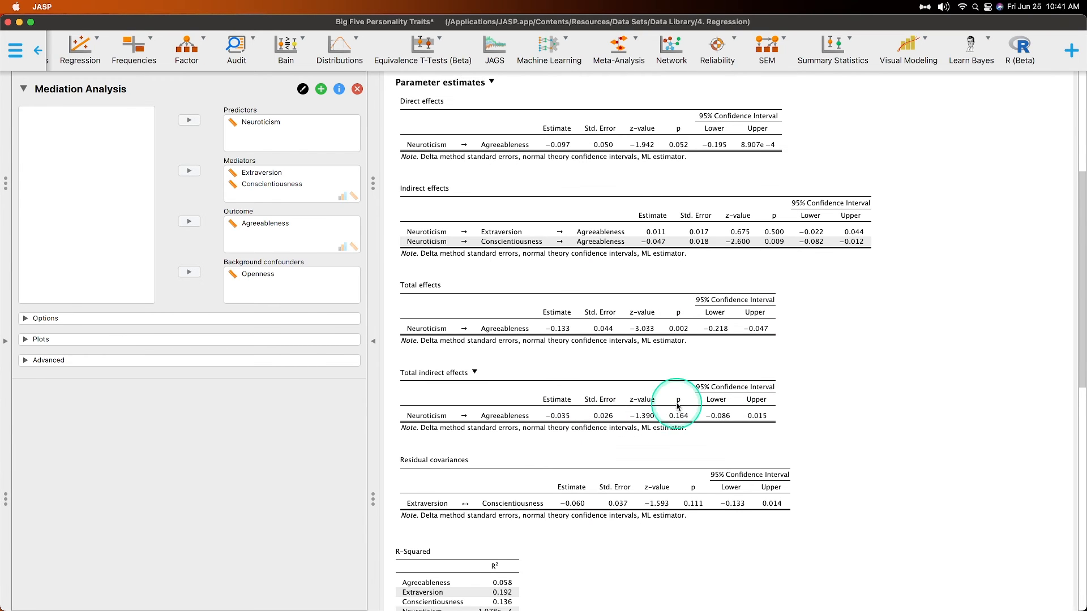
pyautogui.scroll(1, 602, 232)
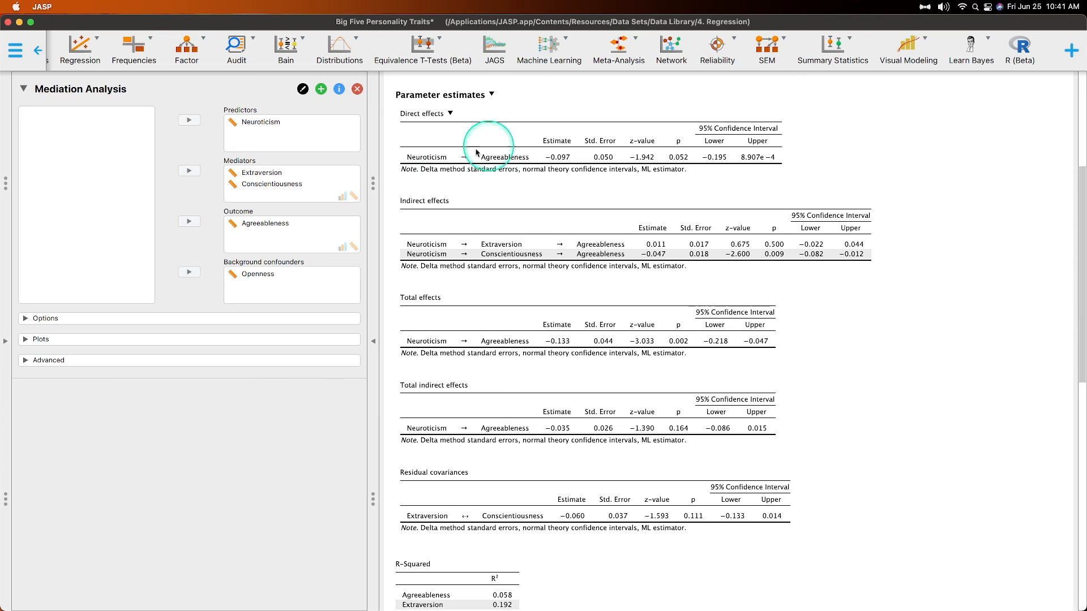
pyautogui.press('ctrl')
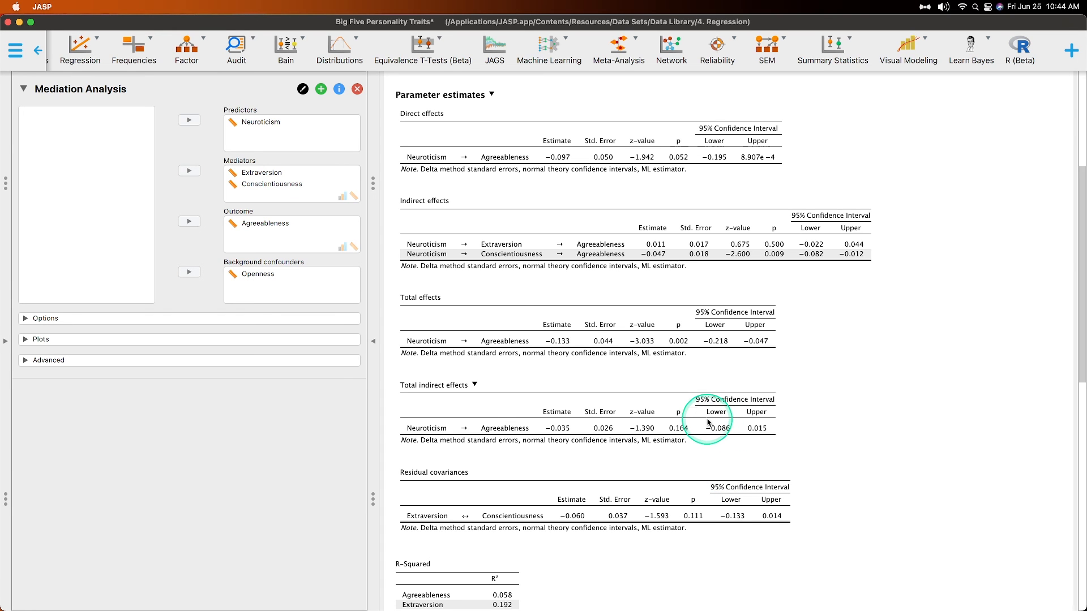
pyautogui.scroll(-8, 703, 427)
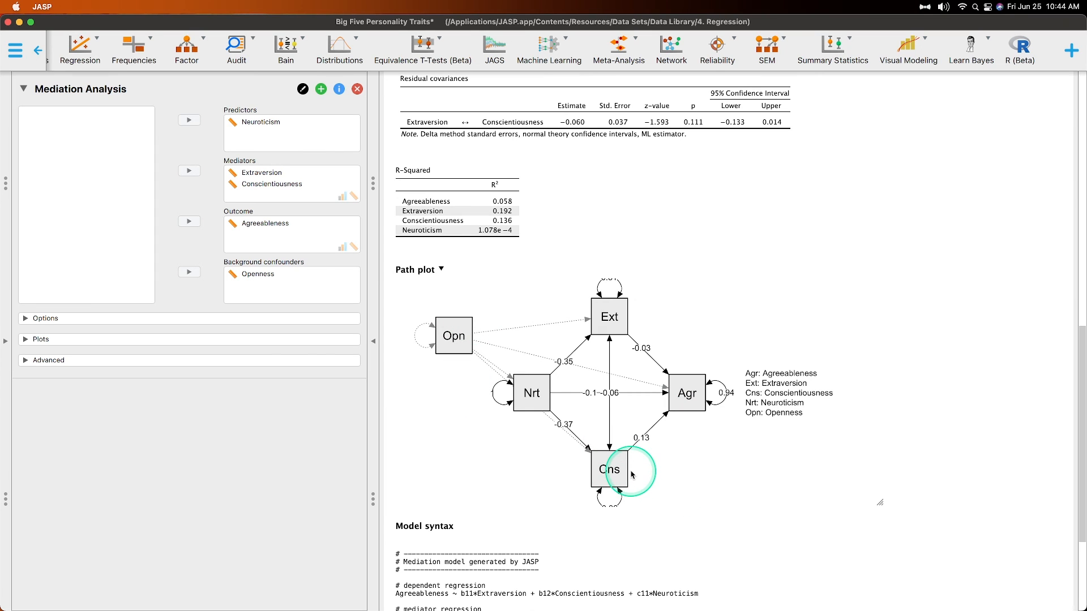
pyautogui.scroll(2, 632, 474)
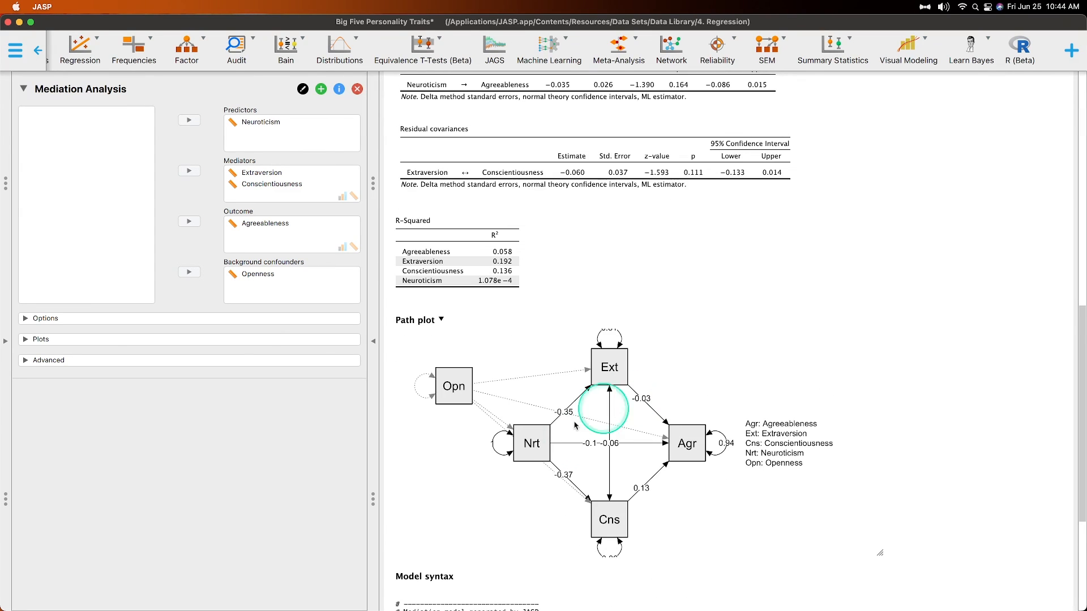